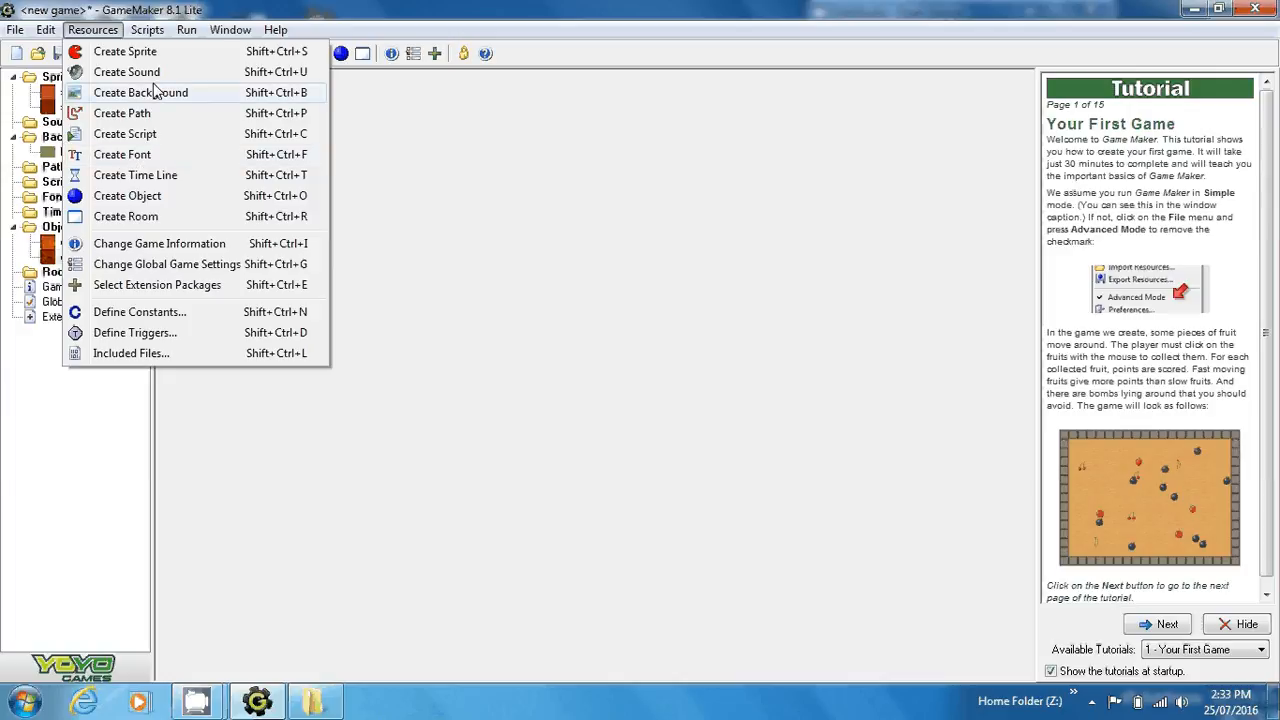
- Create a new sound resource and name it snd_music
{"action": "left_click", "coordinate": [164, 72]}
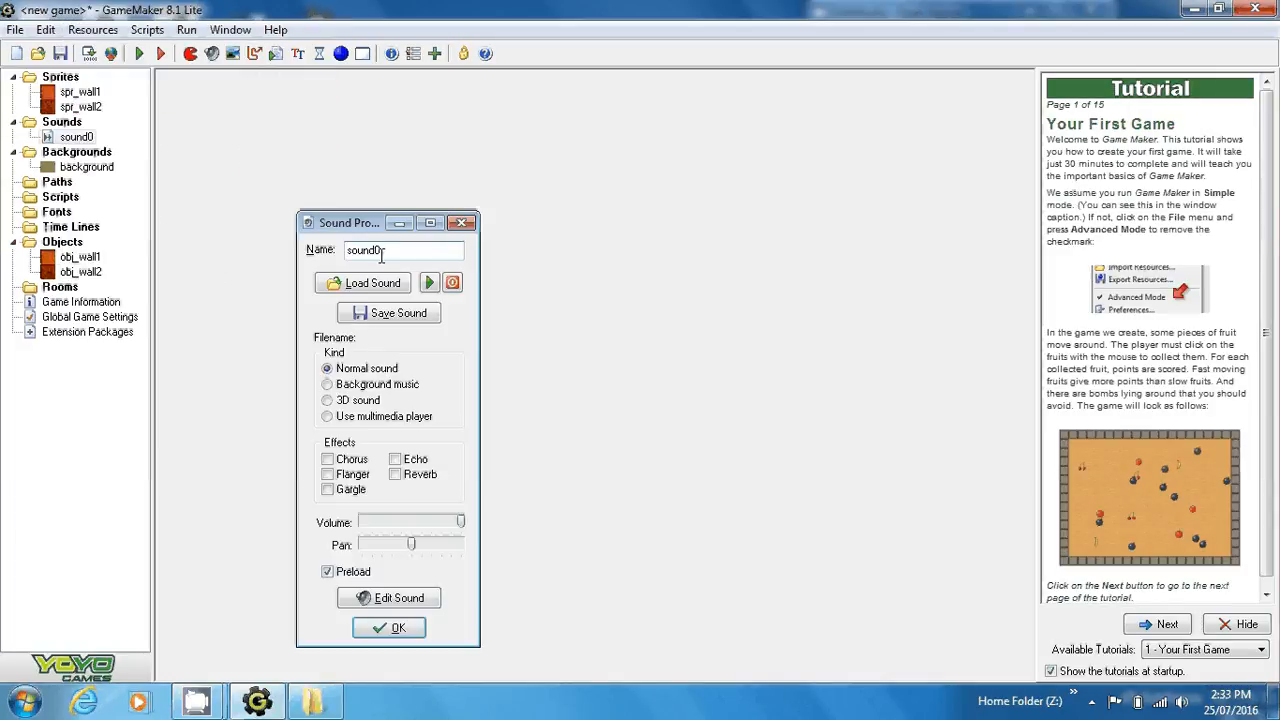
{"action": "key", "text": "shift+End"}
{"action": "type", "text": "snd_music"}
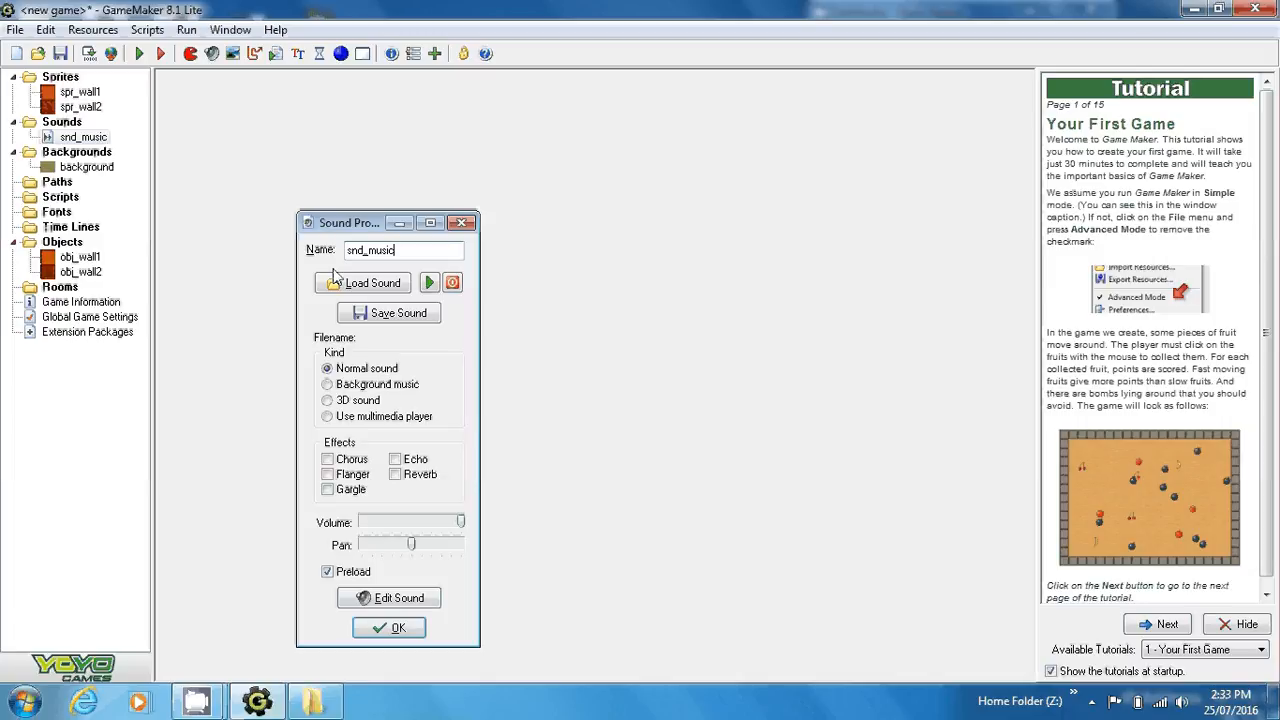
- Load Music.mp3 from the Tank War Resources folder on Home Folder (Z:) into snd_music and save the sound's properties
{"action": "left_click", "coordinate": [340, 284]}
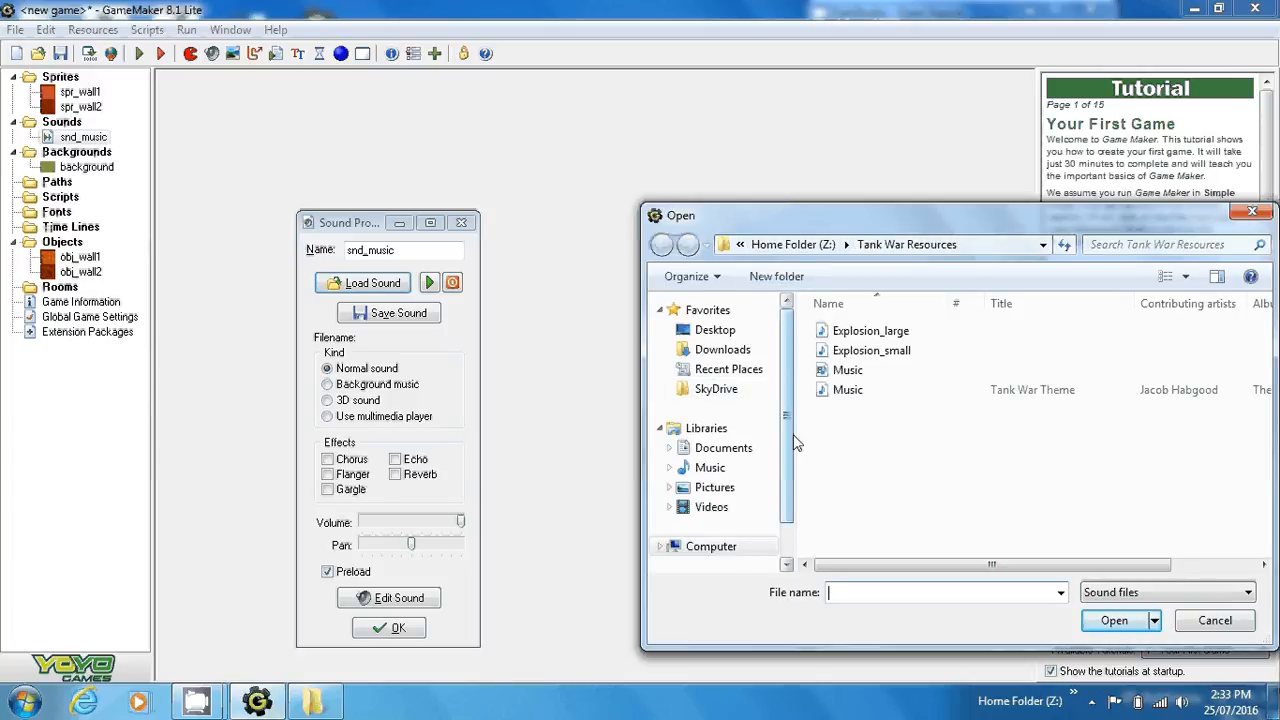
{"action": "left_click_drag", "start_coordinate": [790, 436], "coordinate": [786, 482]}
{"action": "left_click", "coordinate": [725, 499]}
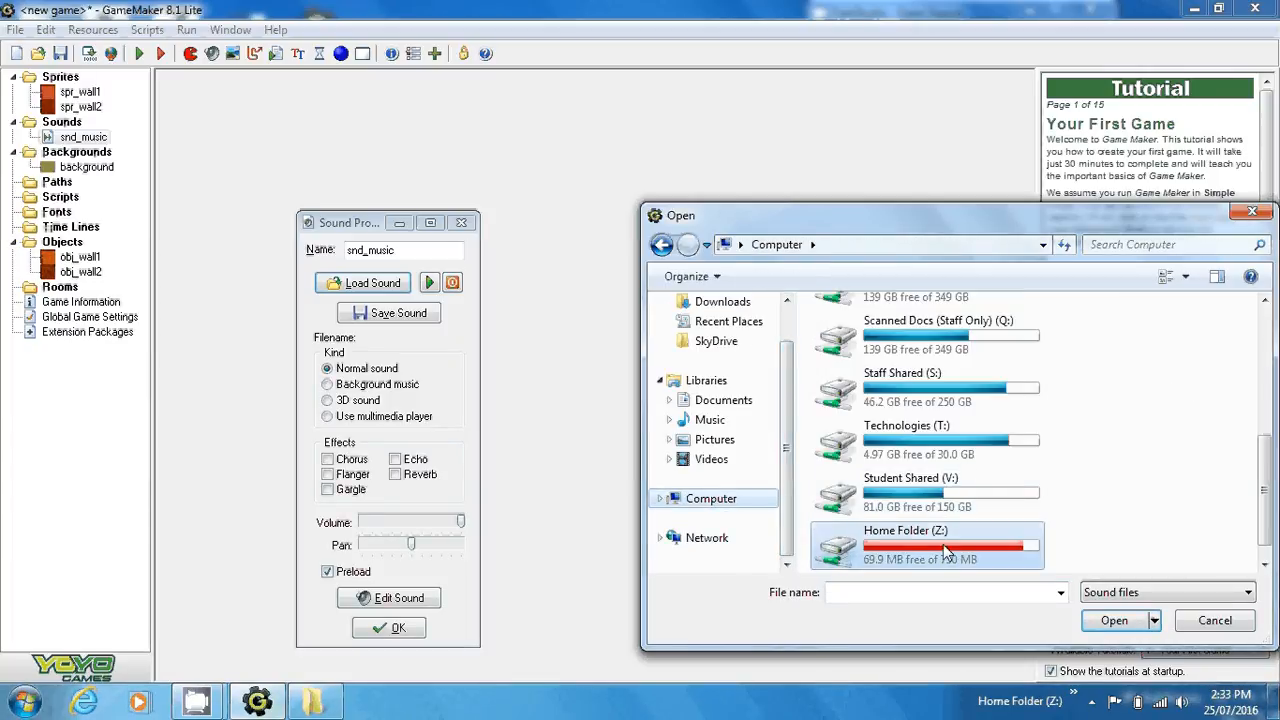
{"action": "double_click", "coordinate": [945, 490]}
{"action": "scroll", "coordinate": [900, 525], "scroll_direction": "down", "scroll_amount": 10}
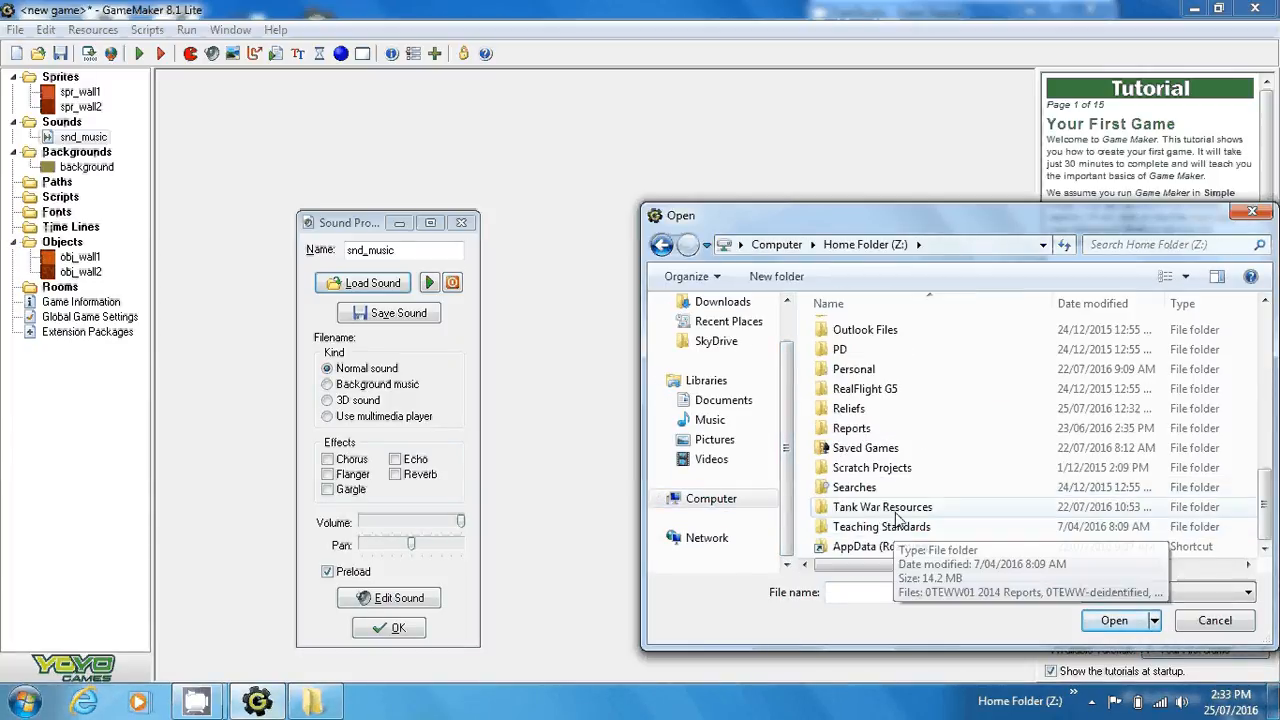
{"action": "double_click", "coordinate": [897, 524]}
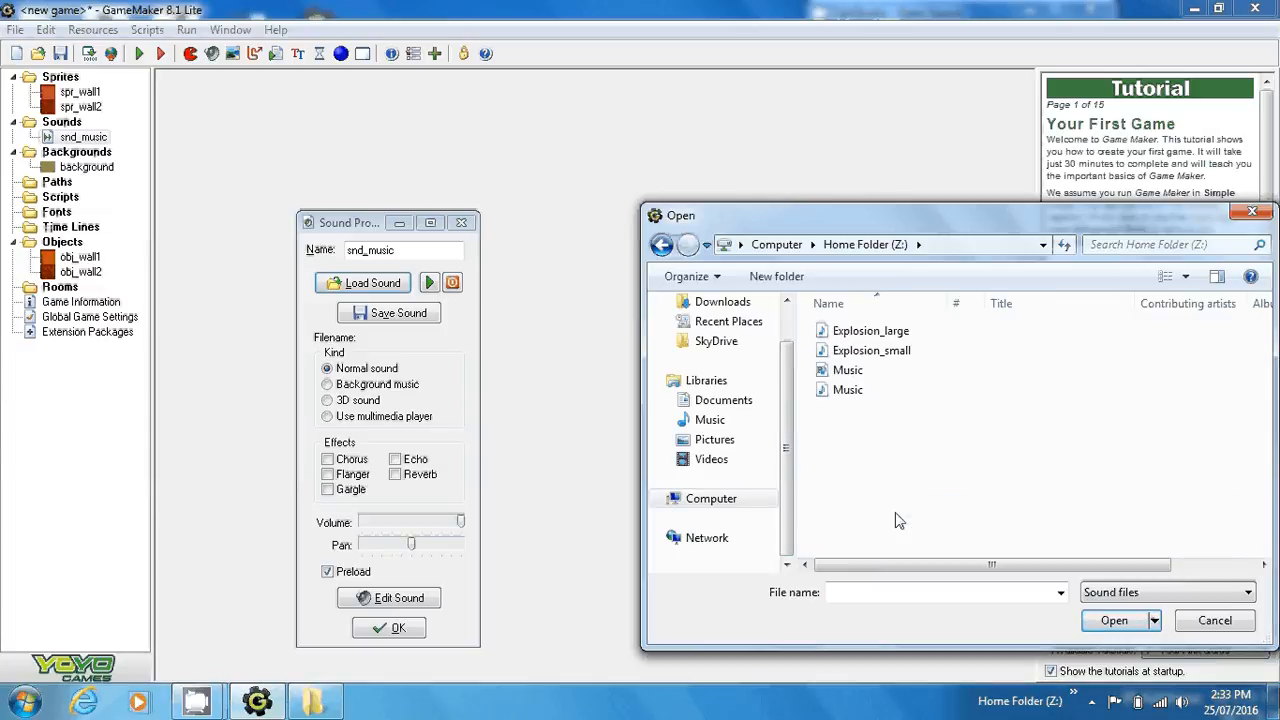
{"action": "double_click", "coordinate": [886, 392]}
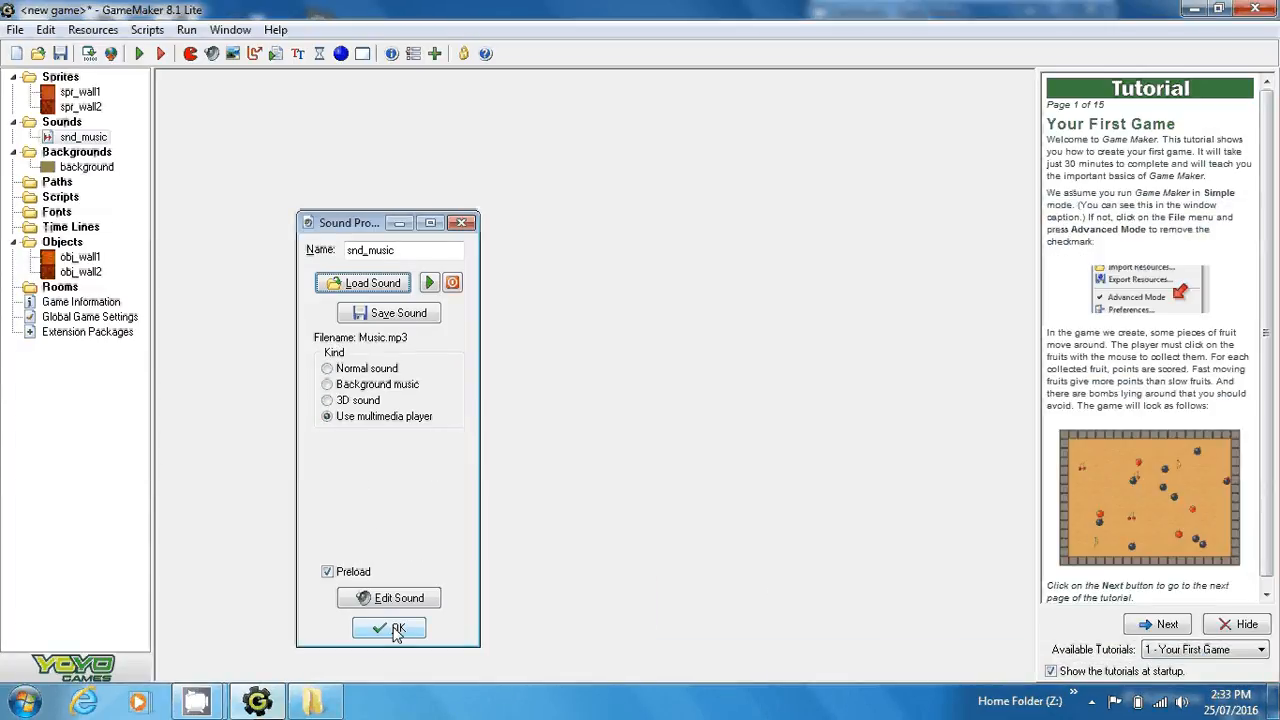
{"action": "left_click", "coordinate": [397, 630]}
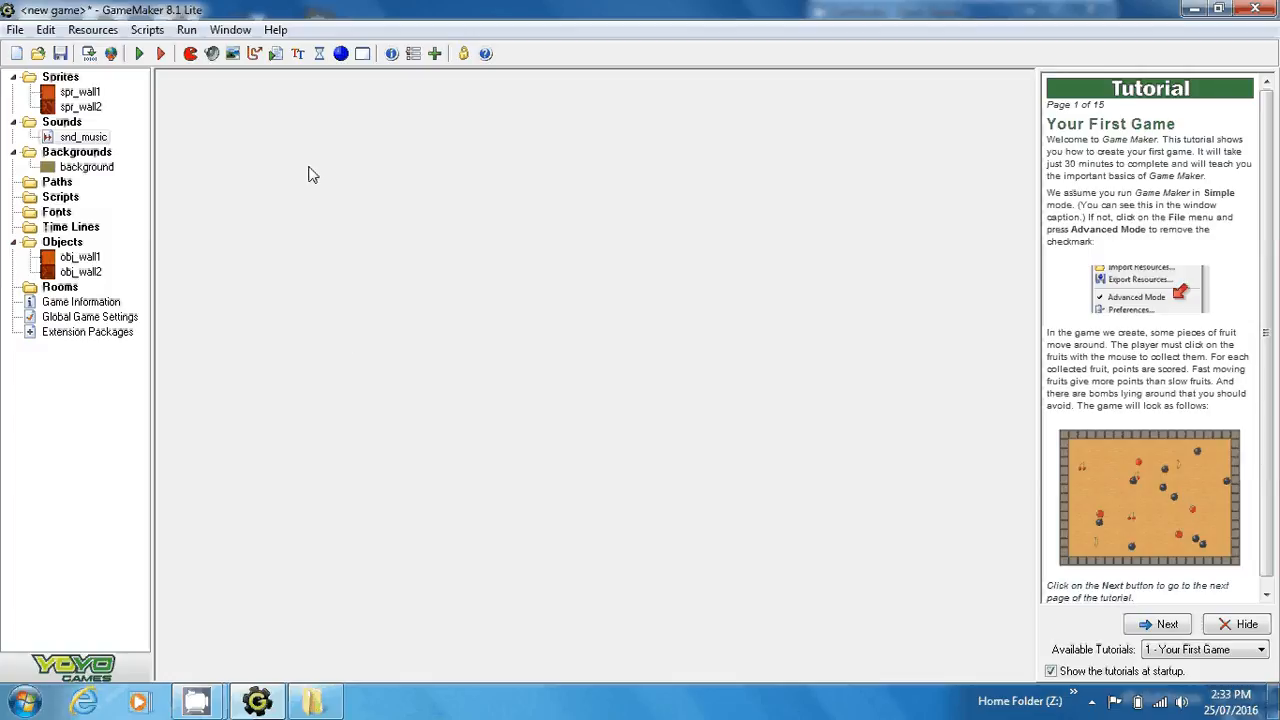
- Create a new object named obj_controller and set its depth to -100
{"action": "left_click", "coordinate": [92, 29]}
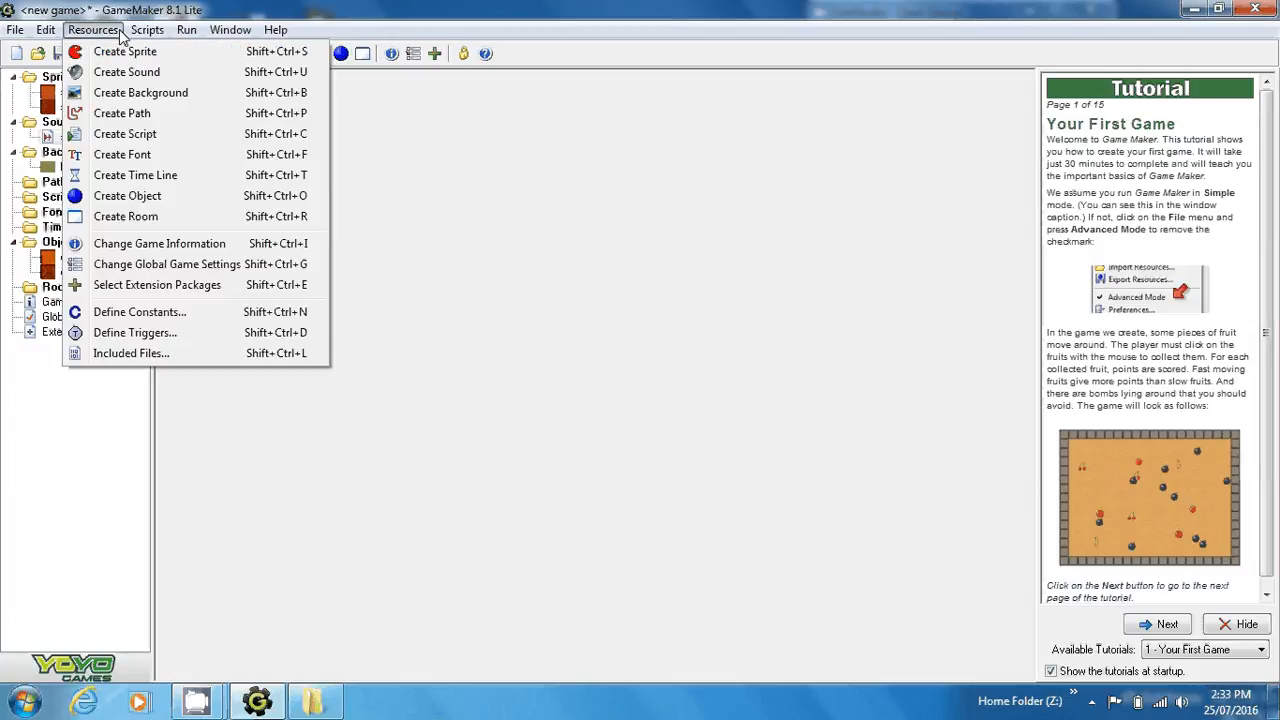
{"action": "left_click", "coordinate": [127, 196]}
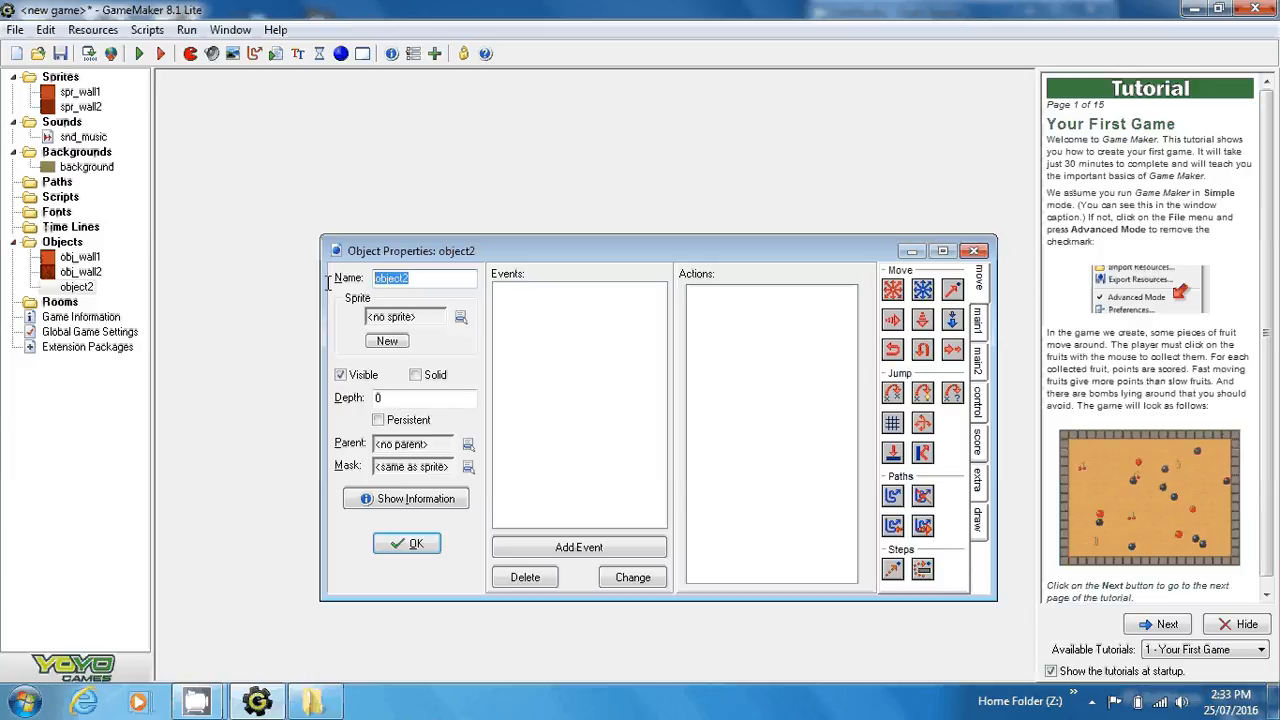
{"action": "type", "text": "obj_co"}
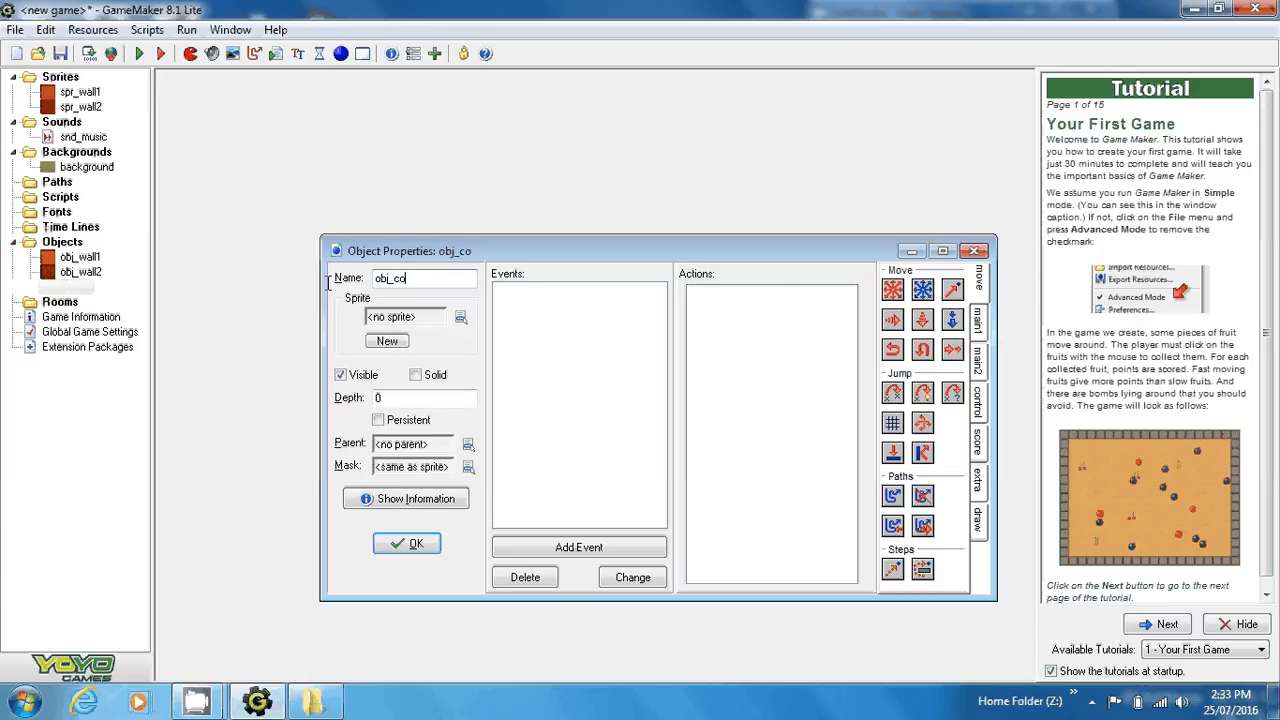
{"action": "type", "text": "ntroller"}
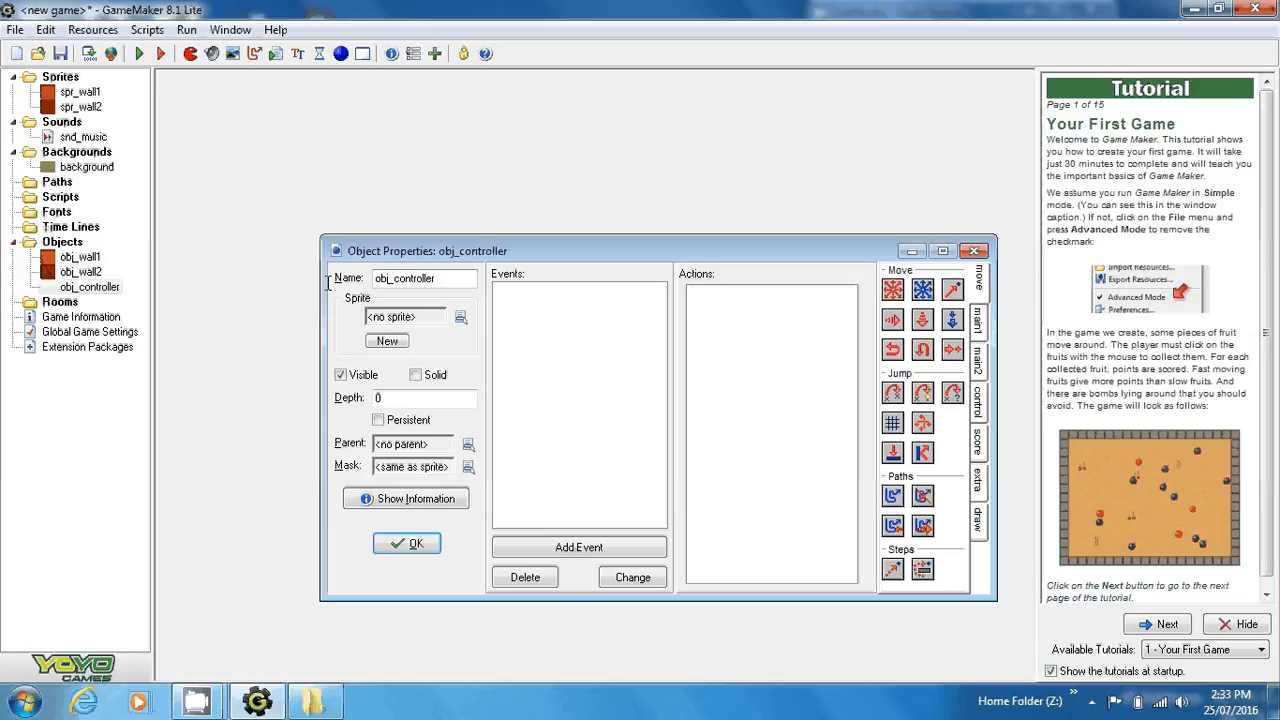
{"action": "double_click", "coordinate": [392, 397]}
{"action": "type", "text": "-10"}
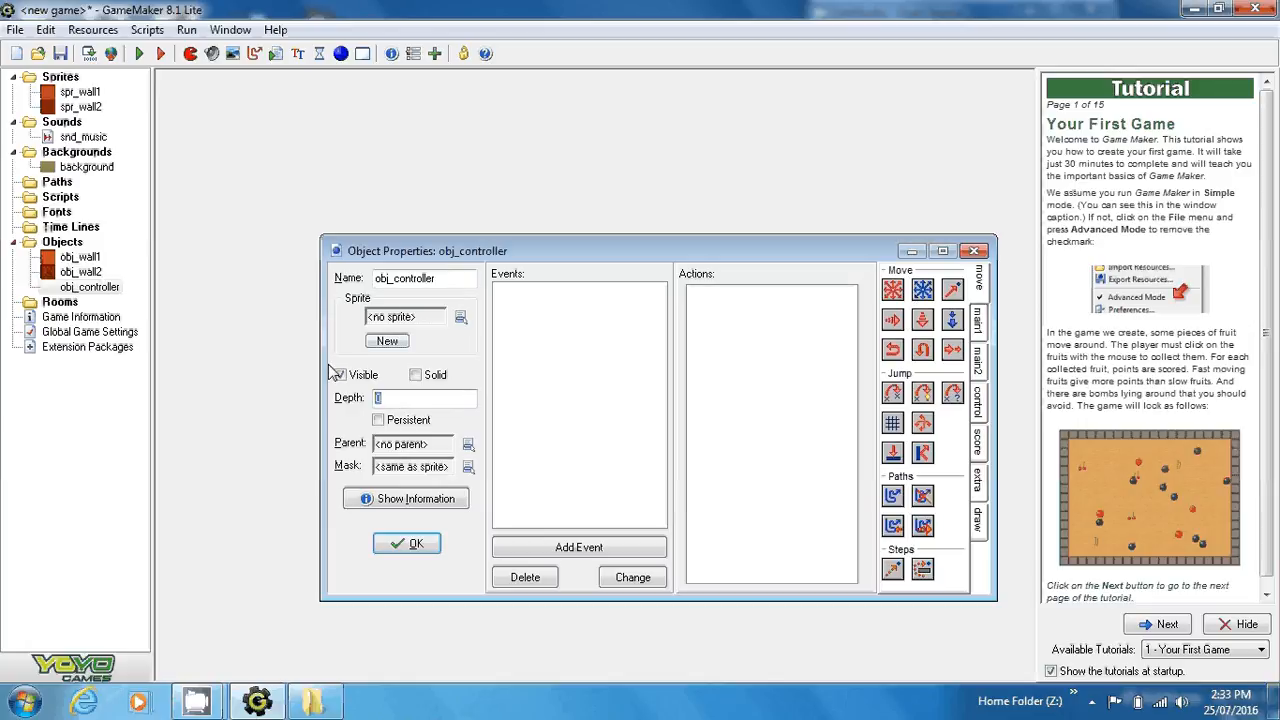
{"action": "type", "text": "0"}
- Add a Game Start event to obj_controller
{"action": "left_click", "coordinate": [583, 555]}
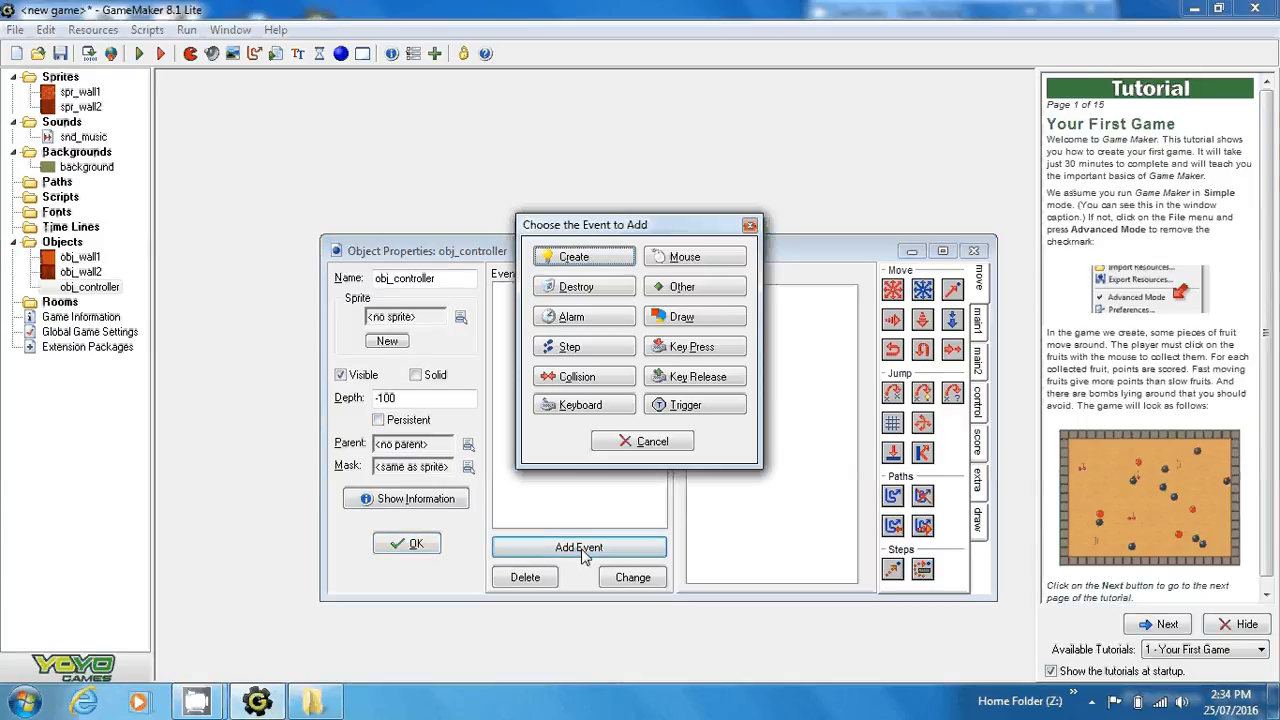
{"action": "left_click", "coordinate": [703, 289]}
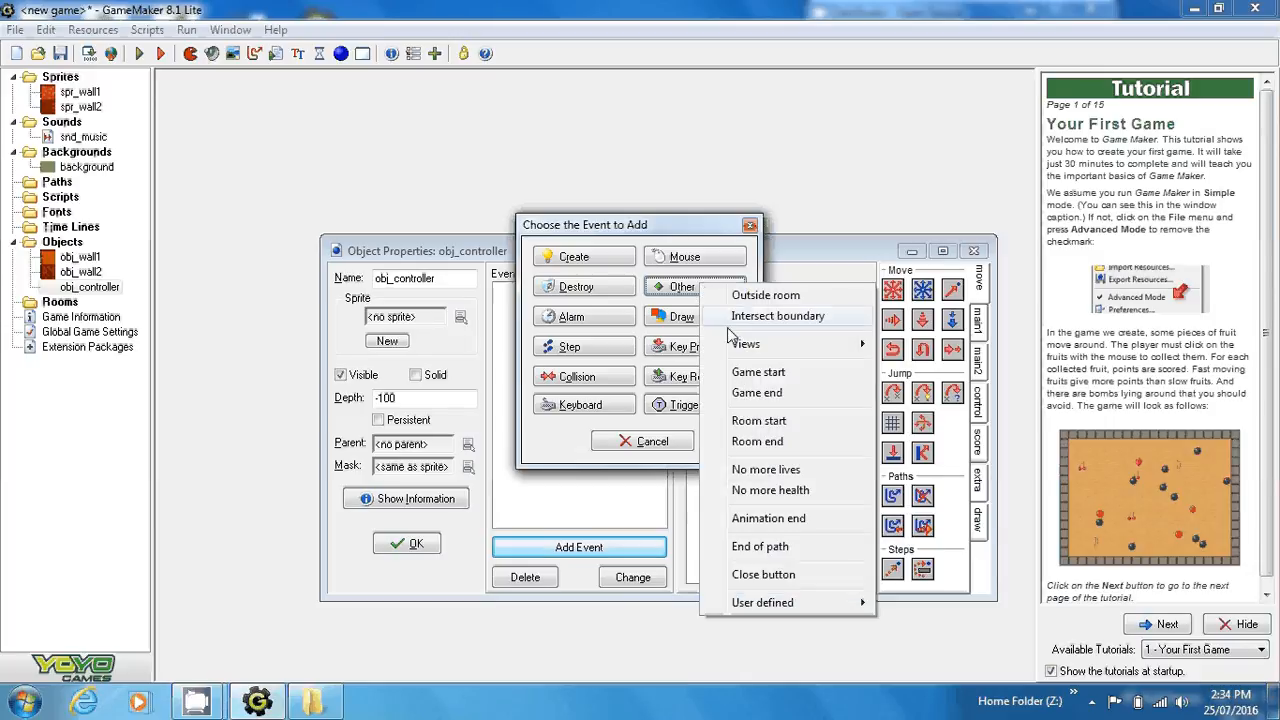
{"action": "left_click", "coordinate": [743, 372]}
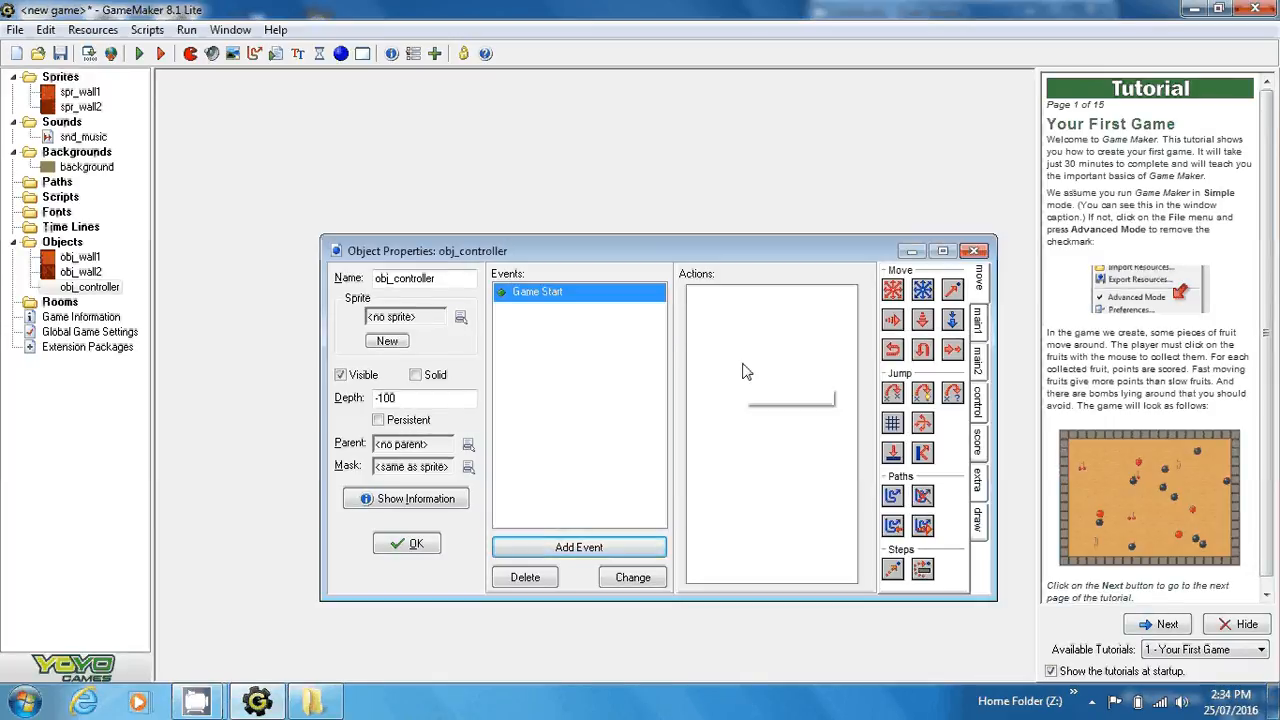
- Add a Play Sound action for snd_music with loop set to true to the Game Start event, and save obj_controller
{"action": "left_click", "coordinate": [978, 330]}
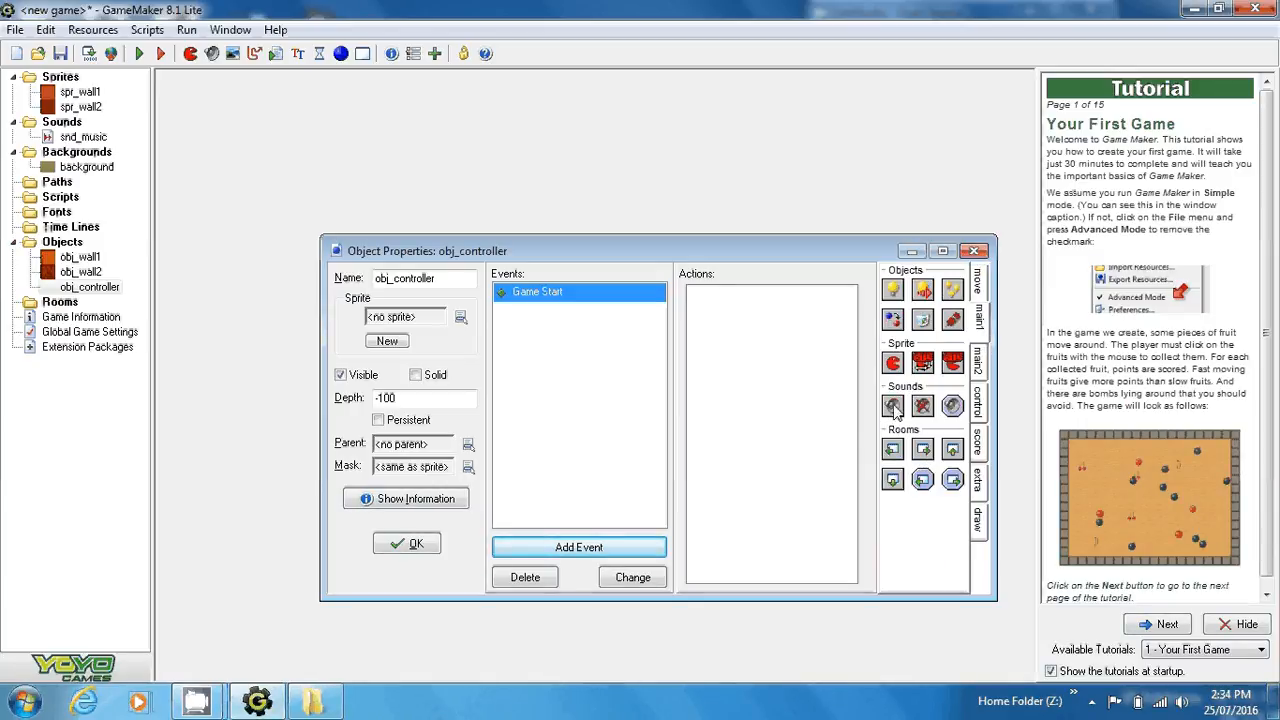
{"action": "left_click_drag", "start_coordinate": [893, 406], "coordinate": [808, 400]}
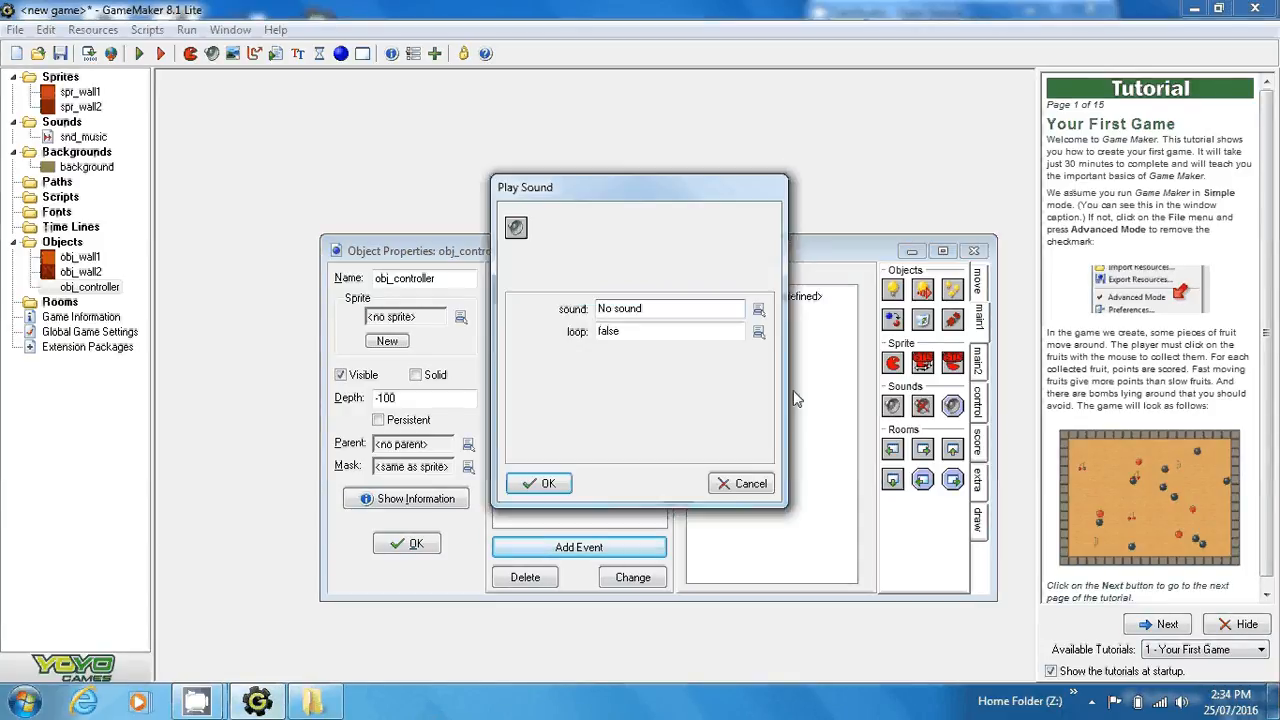
{"action": "left_click", "coordinate": [759, 311]}
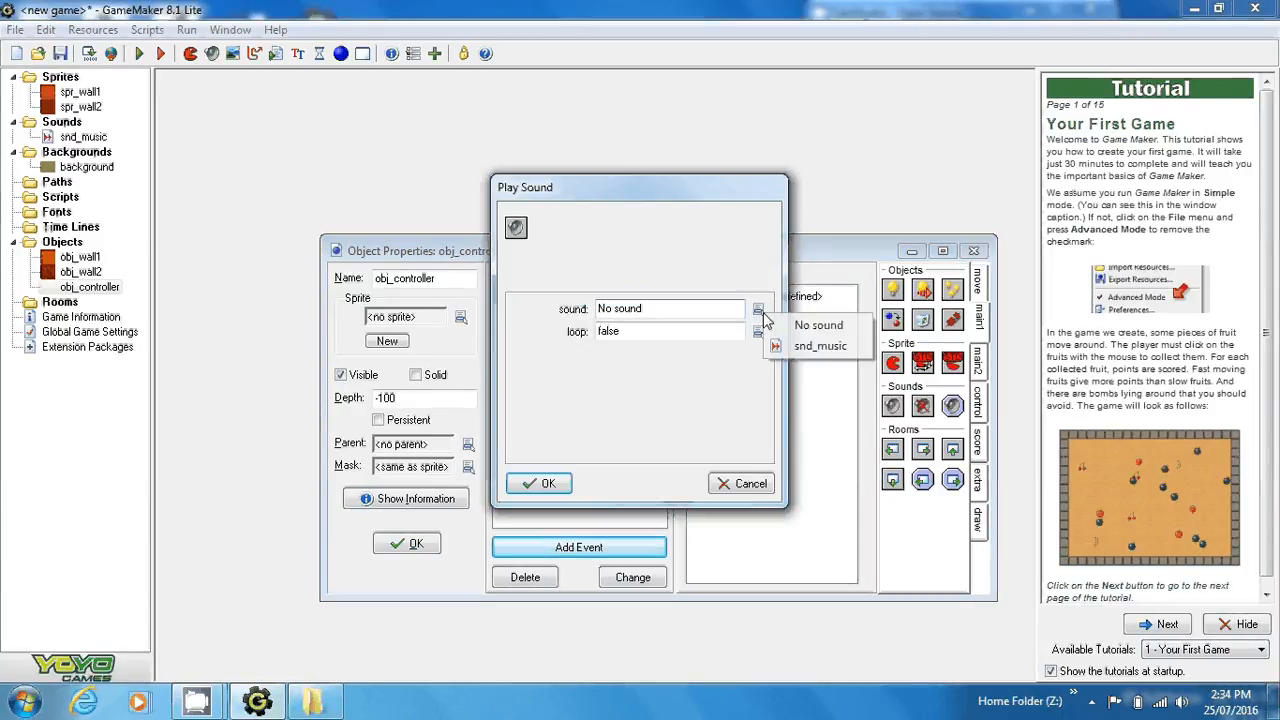
{"action": "left_click", "coordinate": [818, 345]}
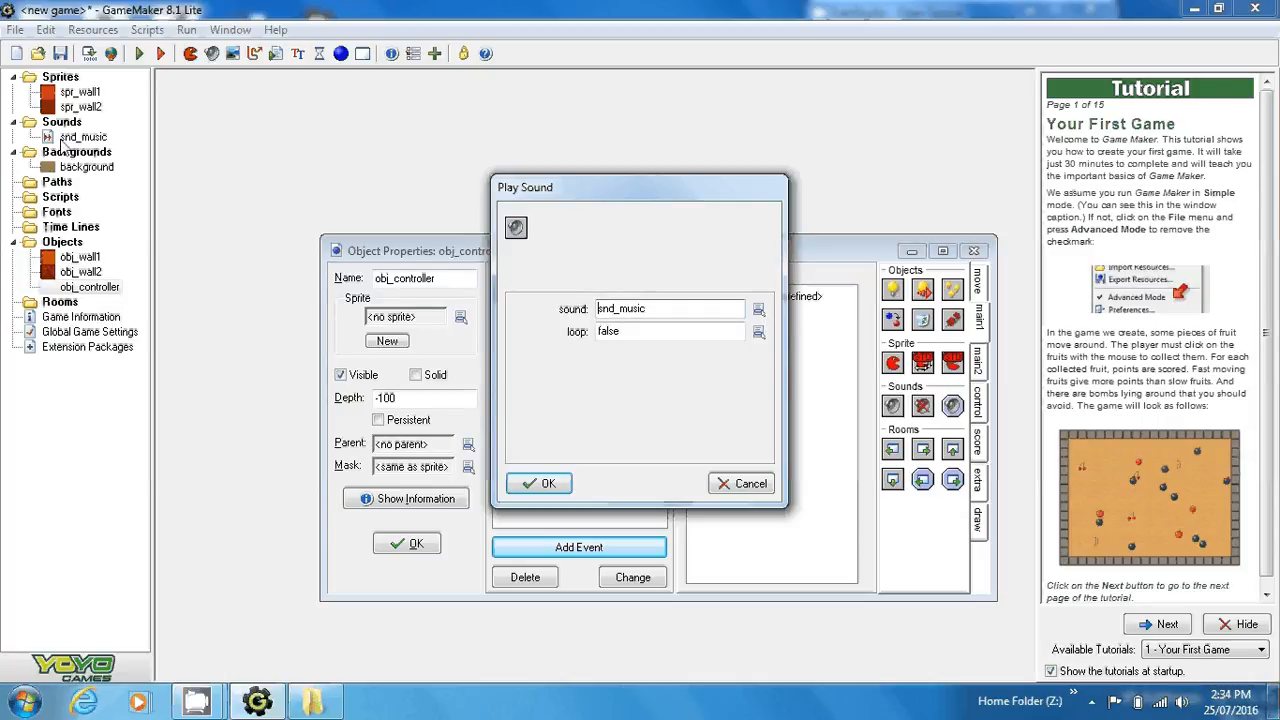
{"action": "left_click", "coordinate": [758, 333]}
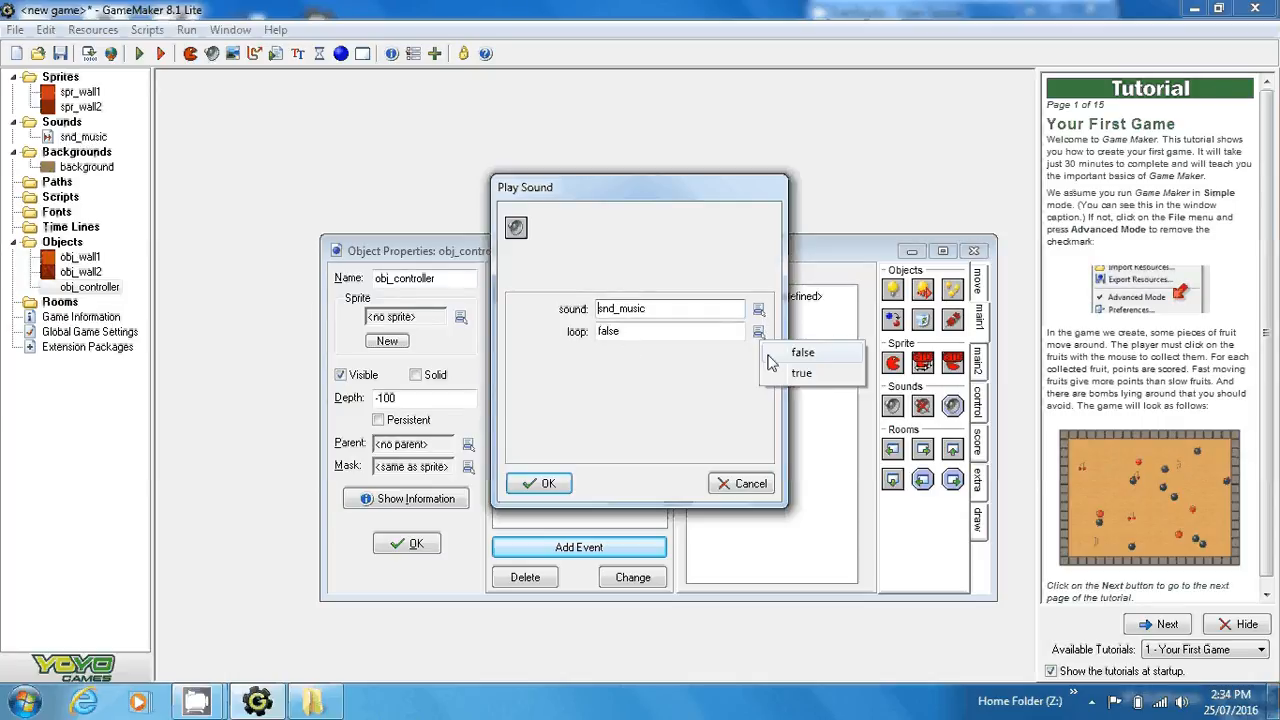
{"action": "left_click", "coordinate": [803, 371]}
{"action": "left_click", "coordinate": [546, 483]}
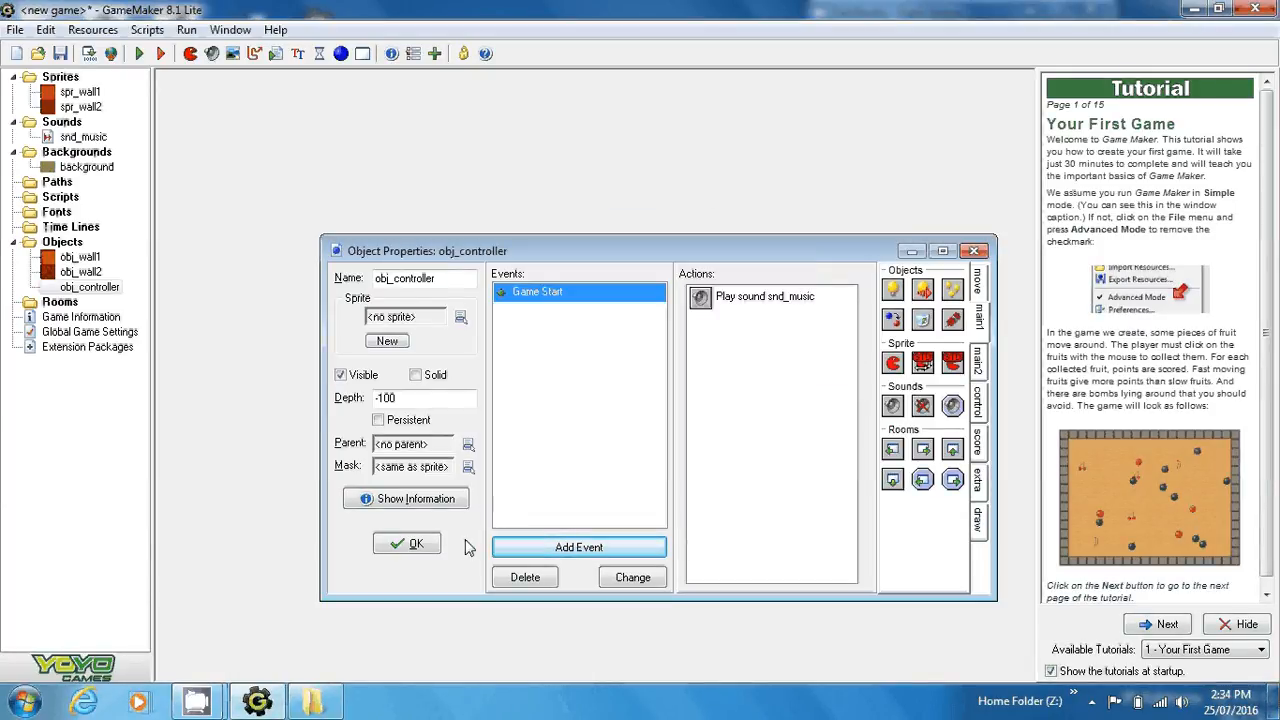
{"action": "left_click", "coordinate": [416, 544]}
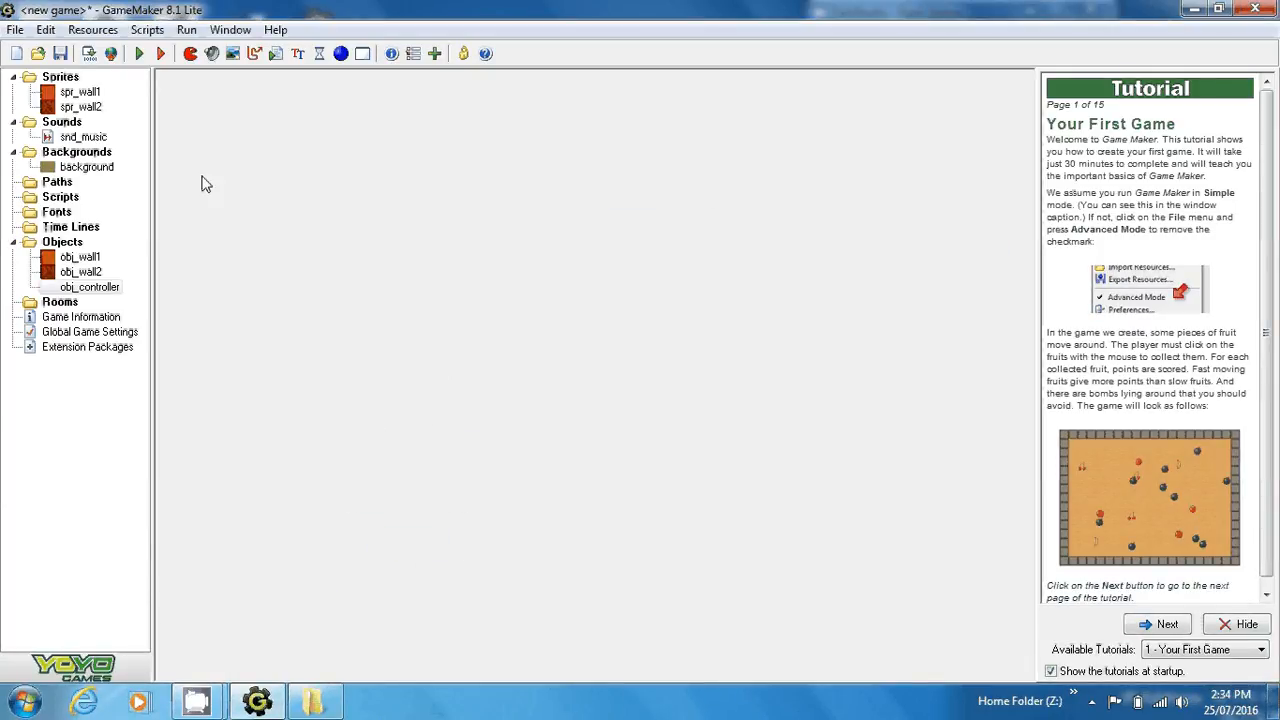
- Create a new room named room_main with the caption "Tank War Room"
{"action": "left_click", "coordinate": [90, 32]}
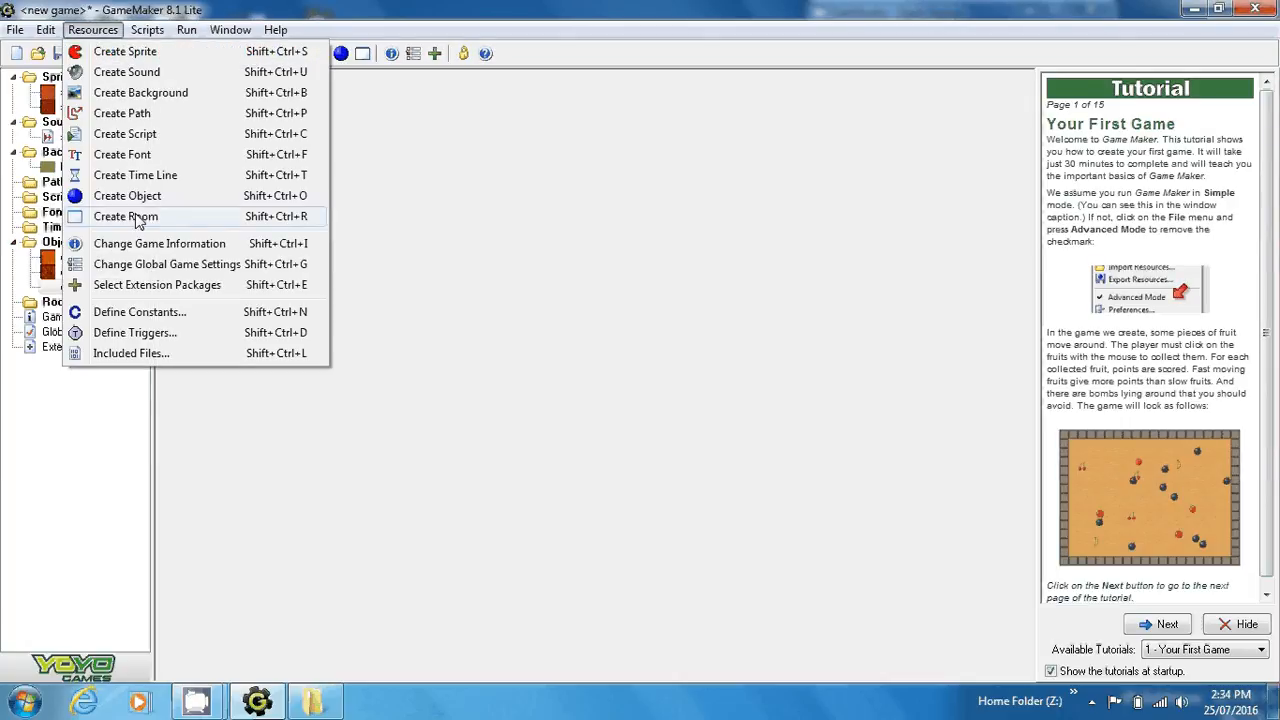
{"action": "left_click", "coordinate": [137, 217]}
{"action": "left_click", "coordinate": [591, 263]}
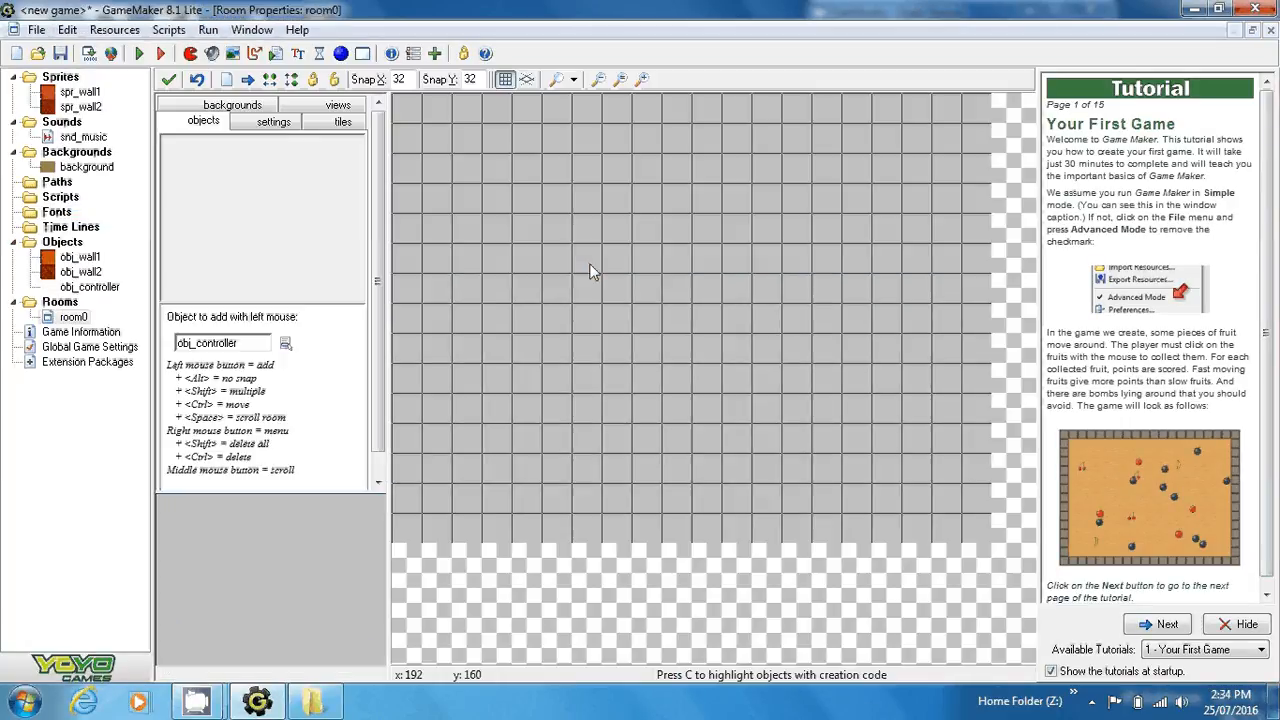
{"action": "scroll", "coordinate": [509, 241], "scroll_direction": "down", "scroll_amount": 2}
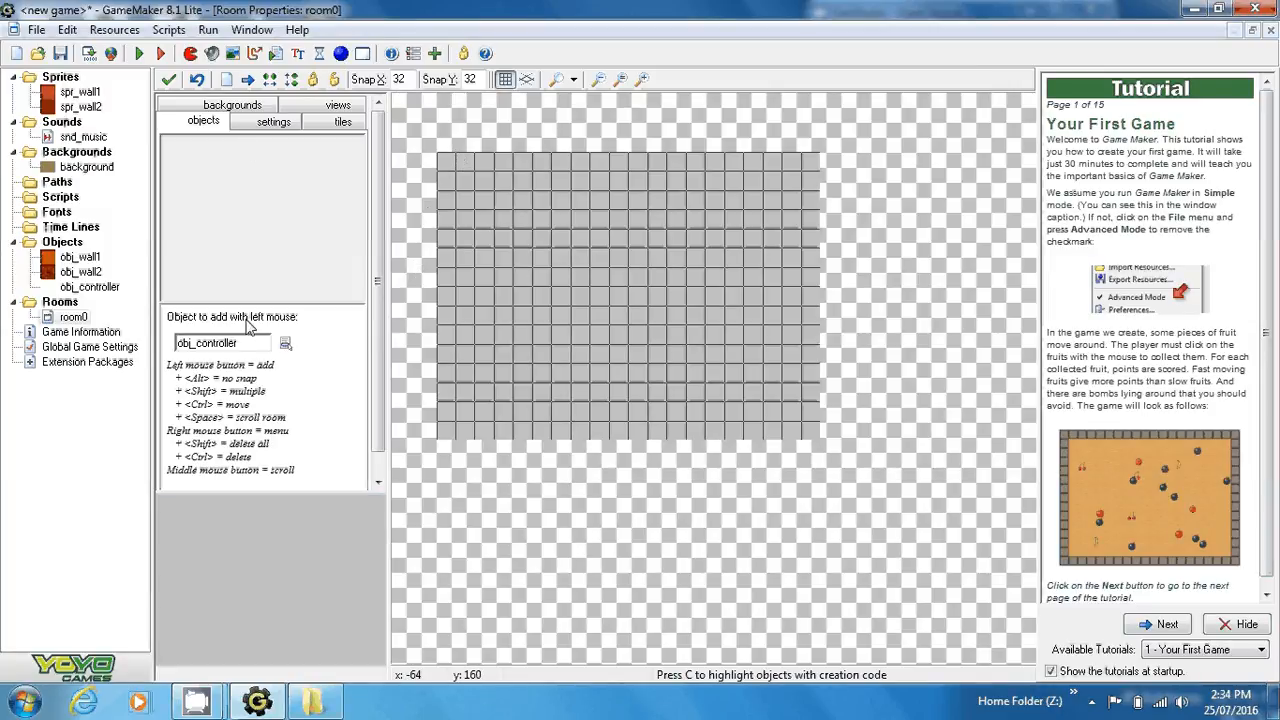
{"action": "left_click", "coordinate": [240, 108]}
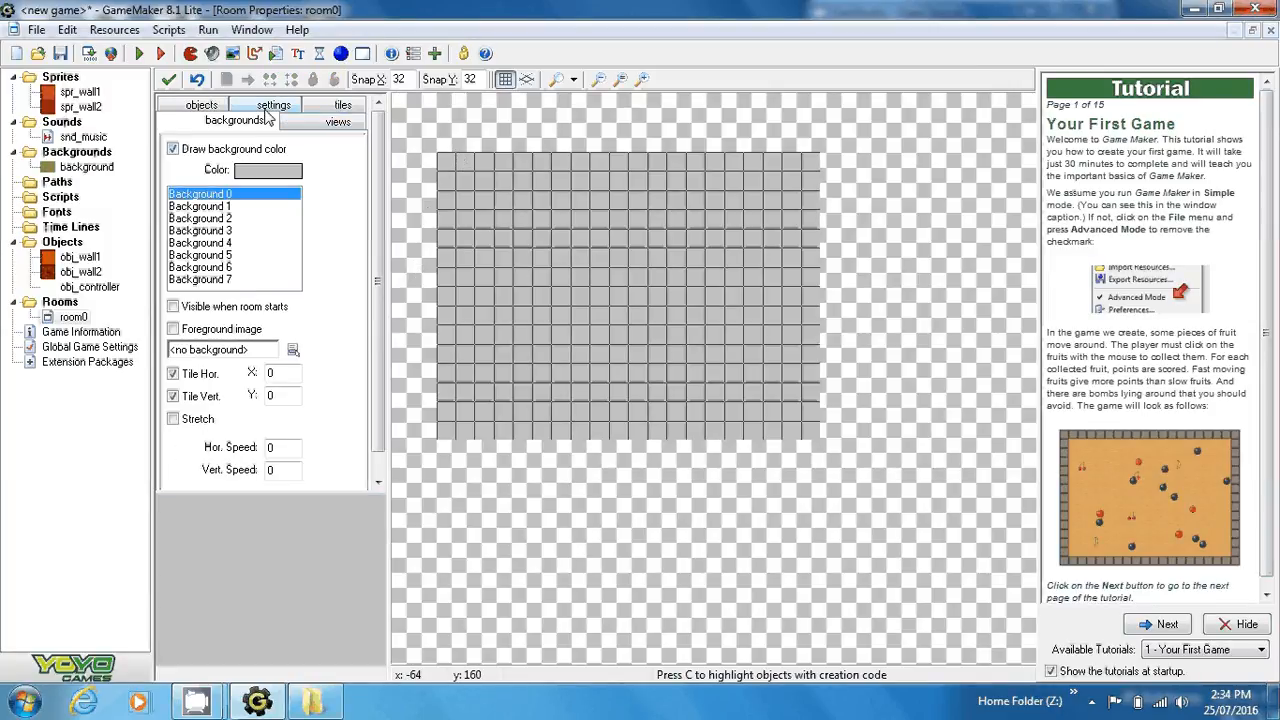
{"action": "left_click", "coordinate": [266, 109]}
{"action": "left_click_drag", "start_coordinate": [248, 150], "coordinate": [185, 148]}
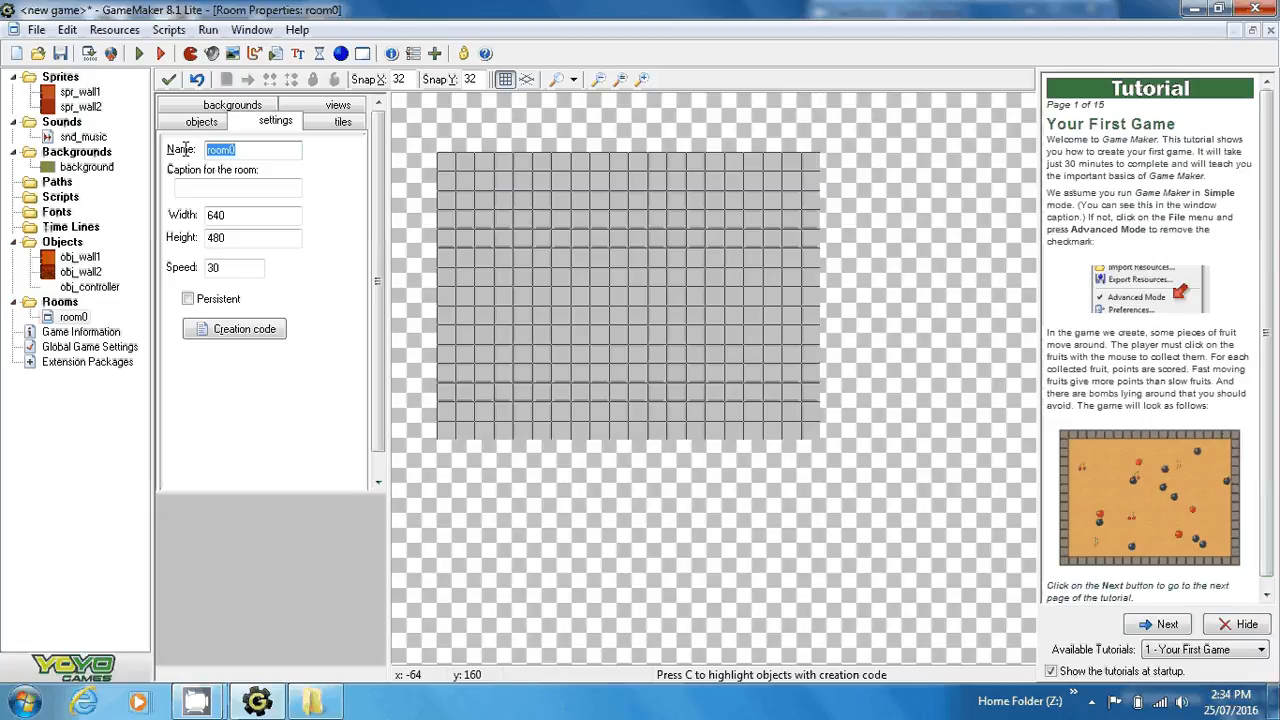
{"action": "type", "text": "roo"}
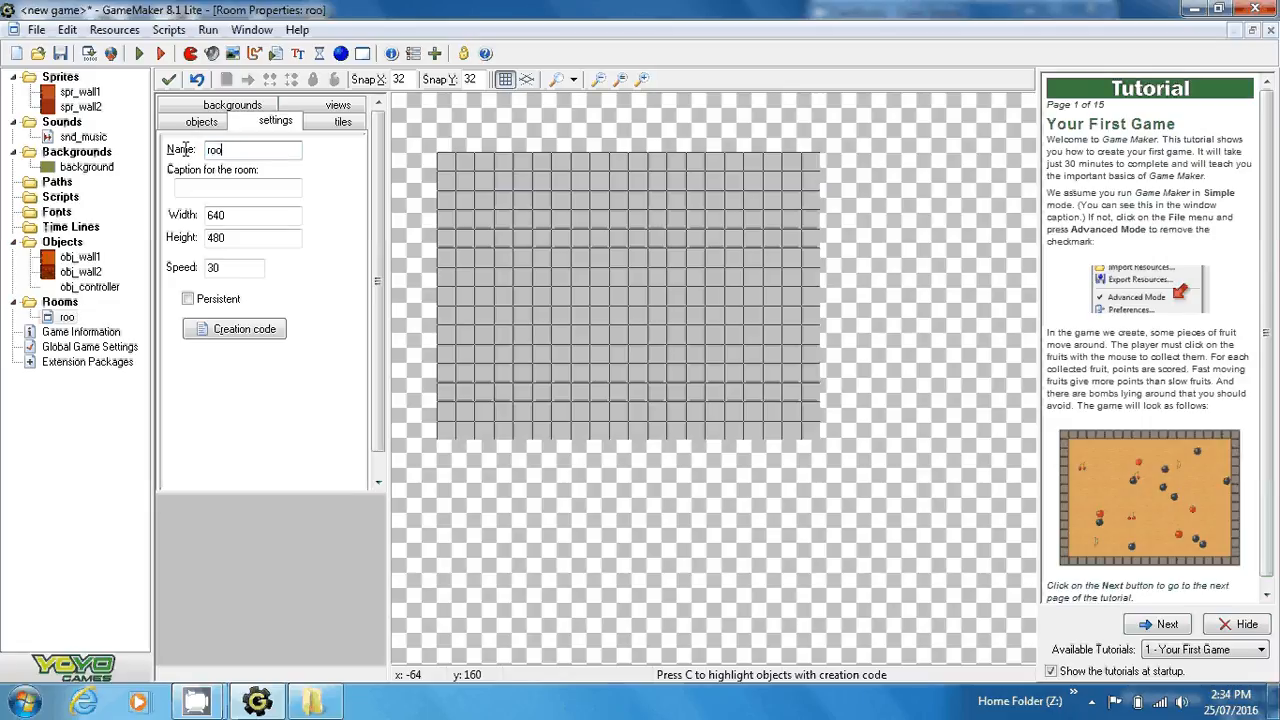
{"action": "type", "text": "m_main"}
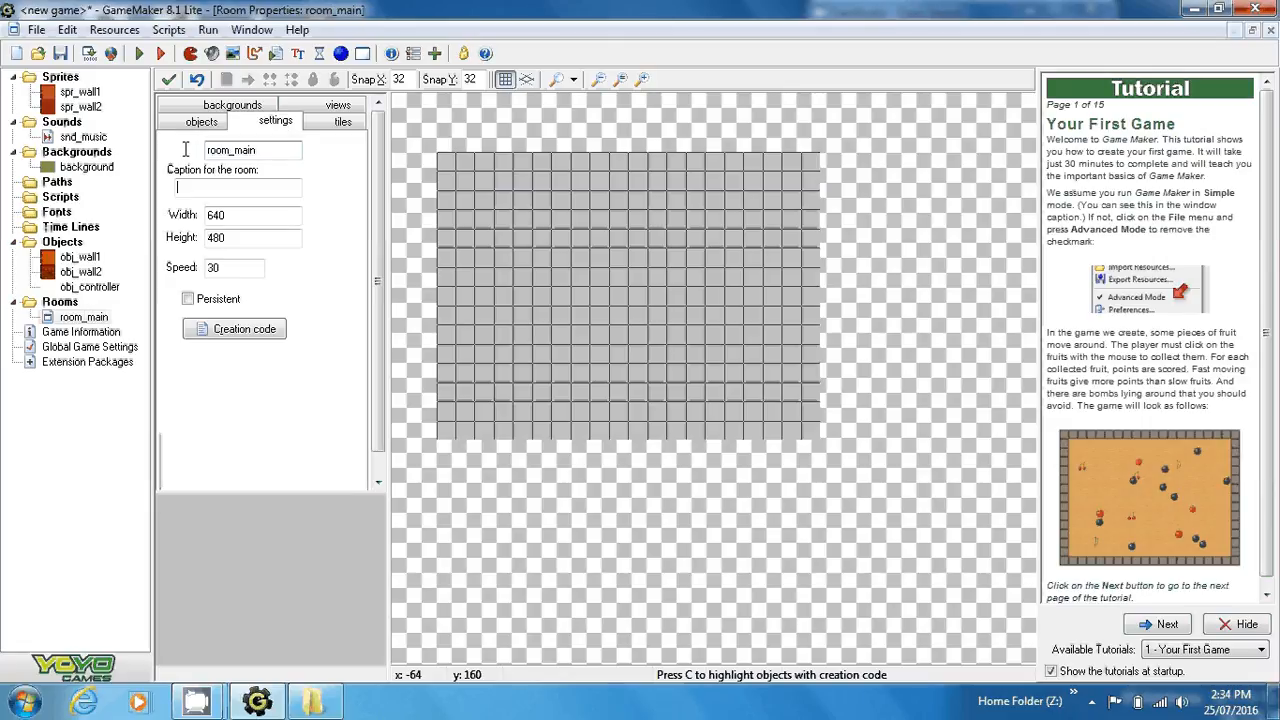
{"action": "type", "text": "Tank War Room"}
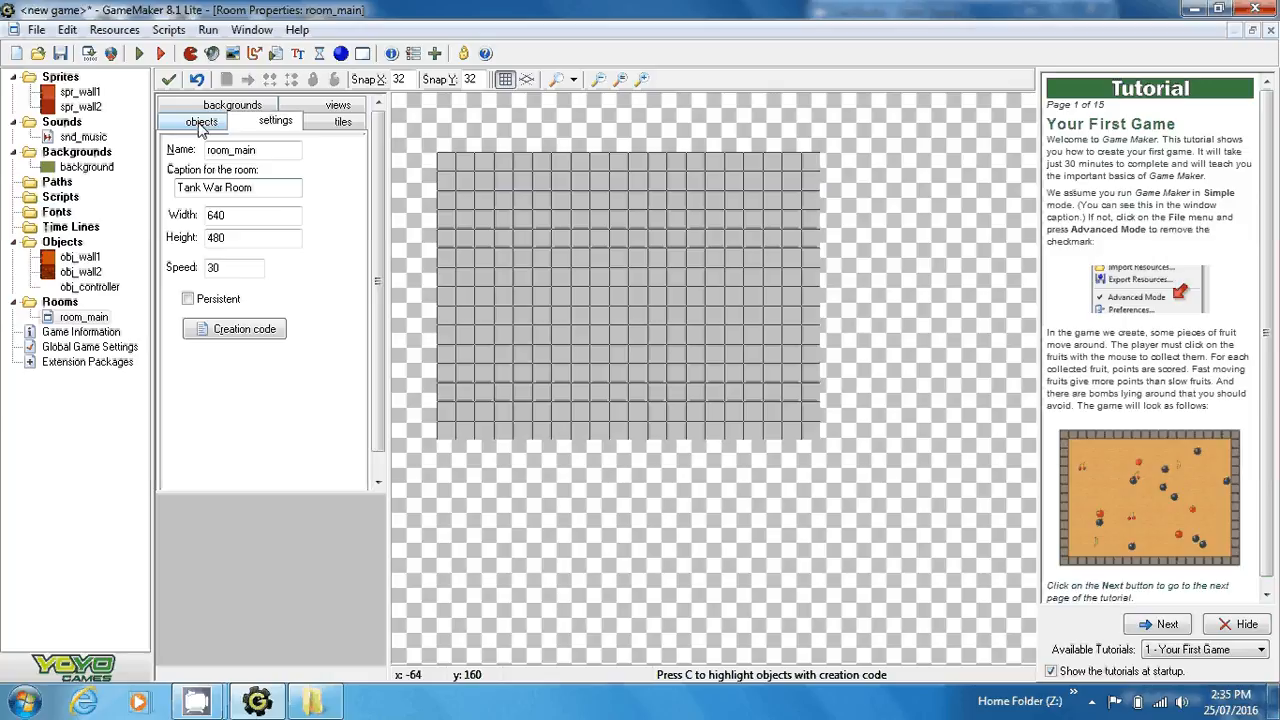
- Assign the background resource named background to Background 0 of room_main
{"action": "left_click", "coordinate": [226, 105]}
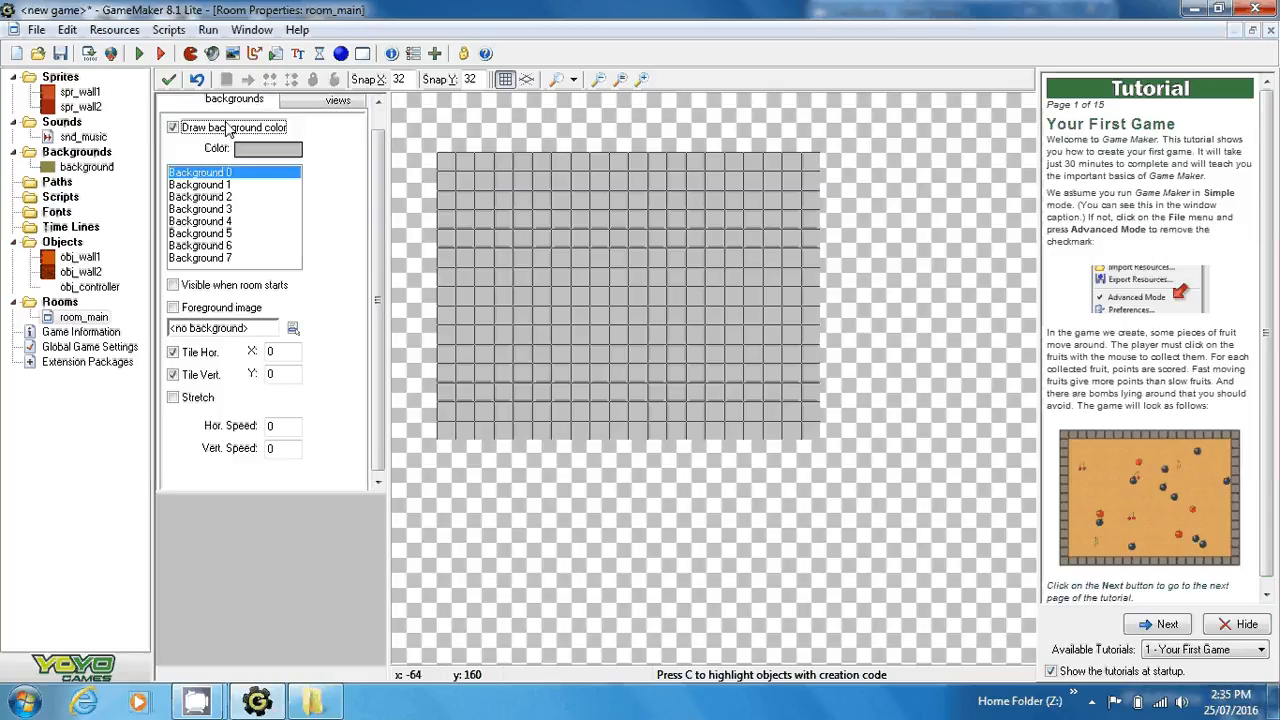
{"action": "left_click", "coordinate": [293, 328]}
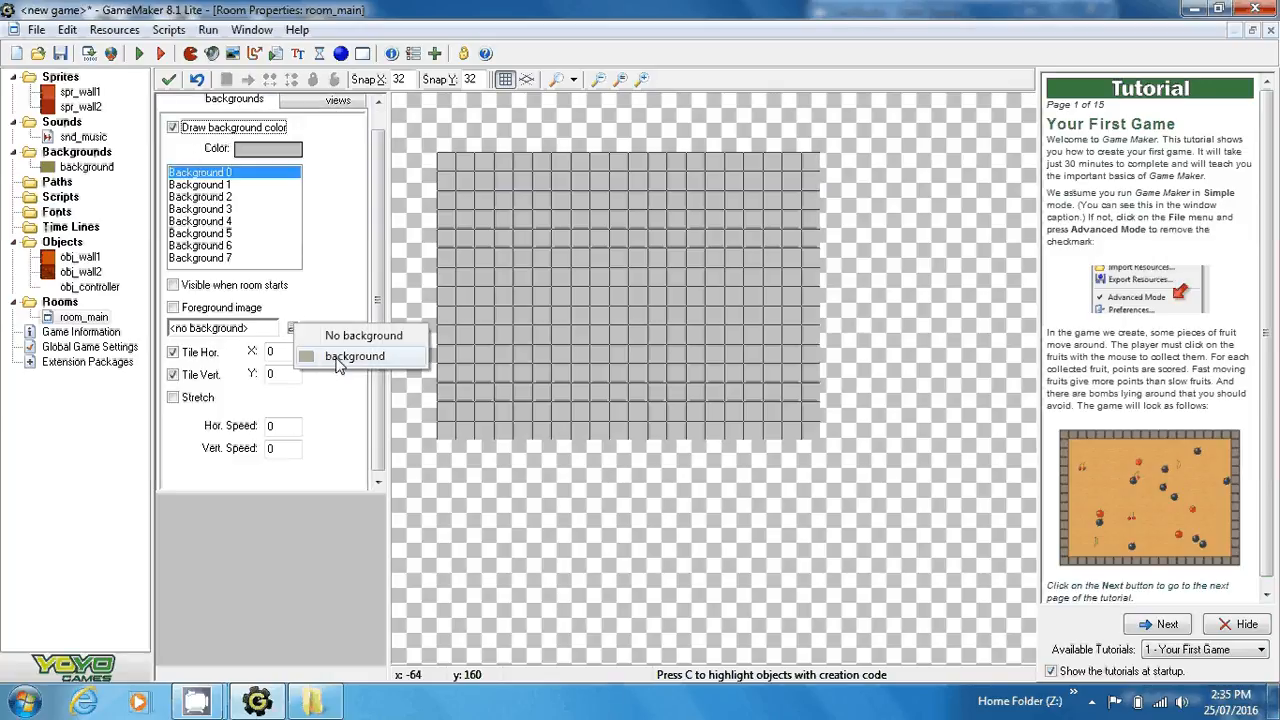
{"action": "left_click", "coordinate": [340, 358]}
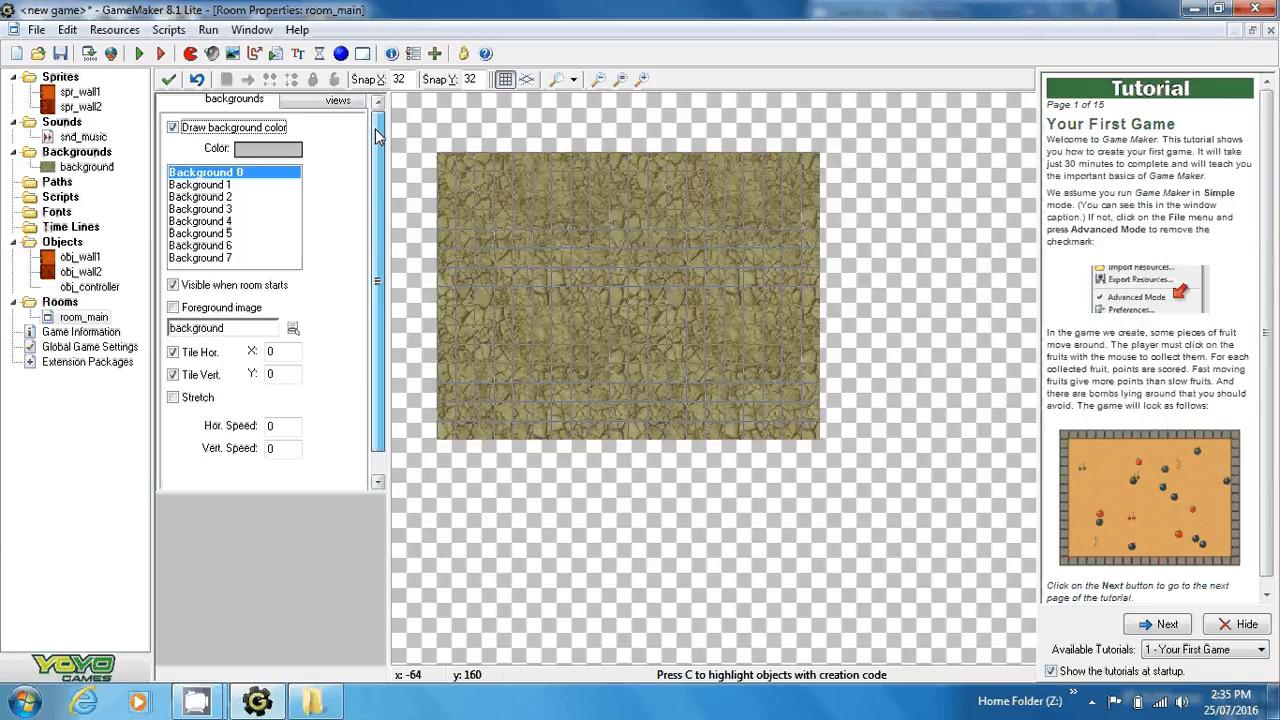
- Line the entire border of room_main with obj_wall1 blocks, one per 32-pixel grid cell
{"action": "scroll", "coordinate": [200, 120], "scroll_direction": "up", "scroll_amount": 1}
{"action": "left_click", "coordinate": [212, 107]}
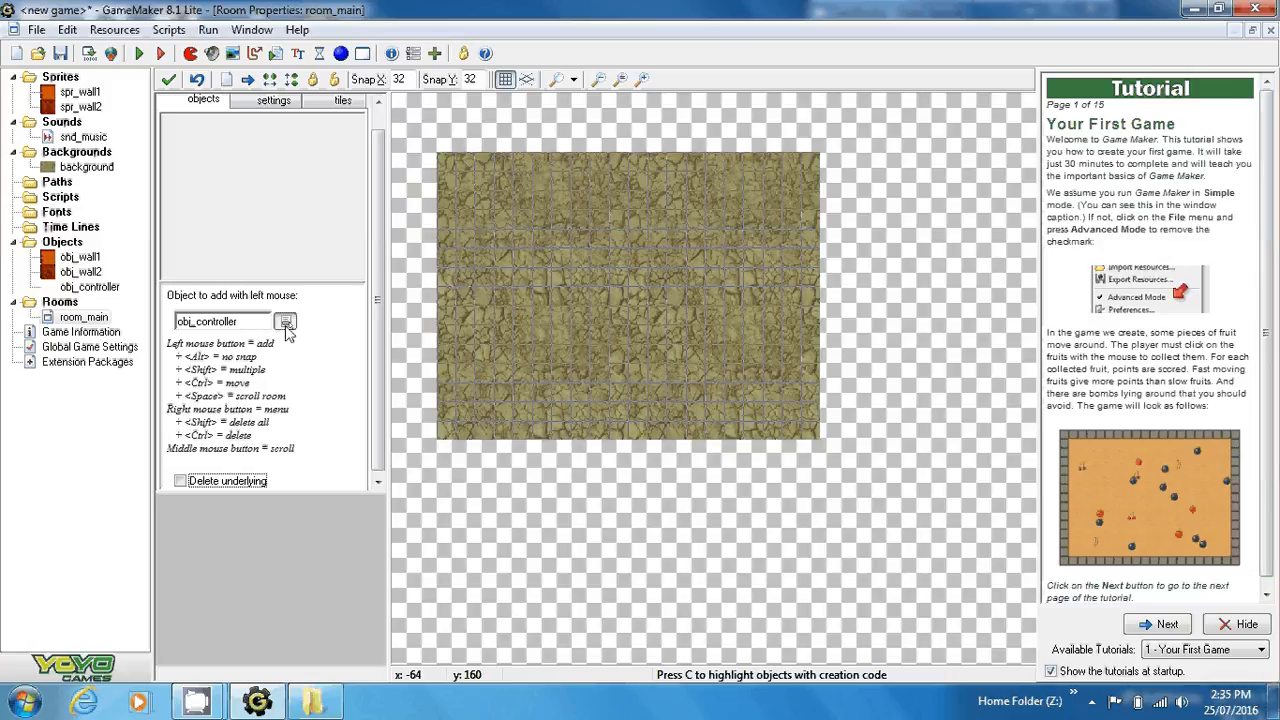
{"action": "left_click", "coordinate": [286, 324]}
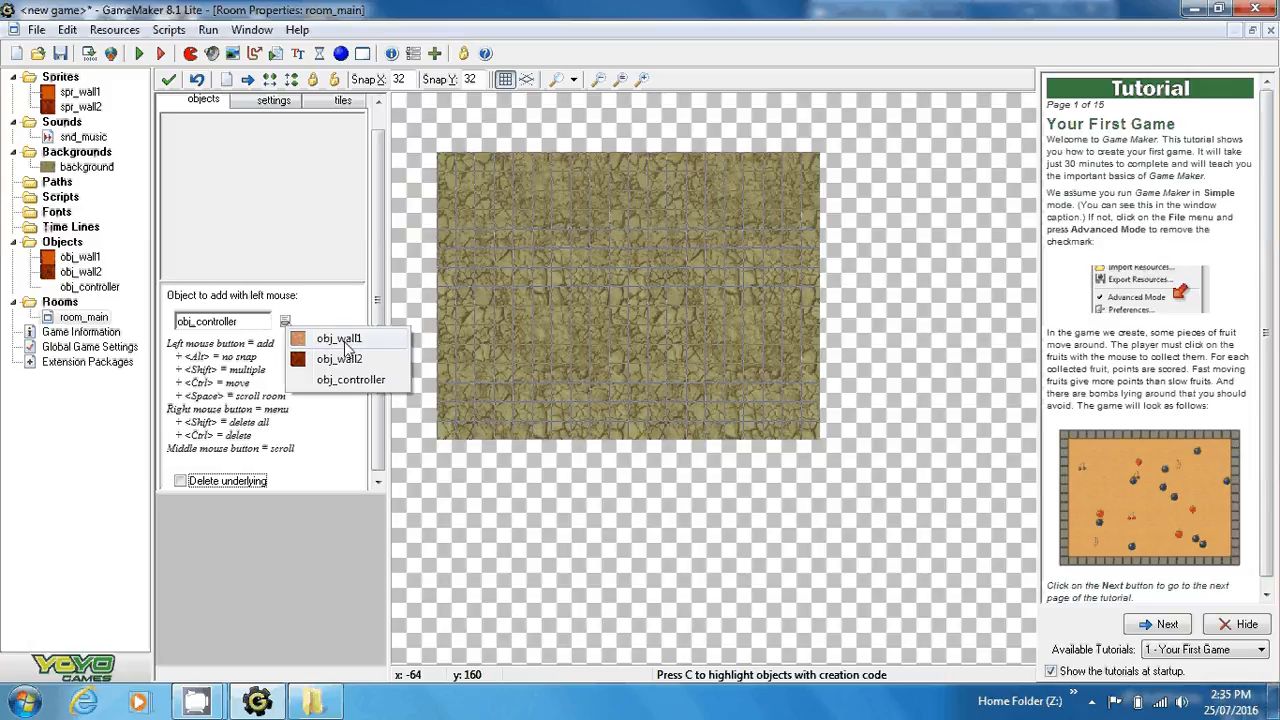
{"action": "left_click", "coordinate": [340, 340]}
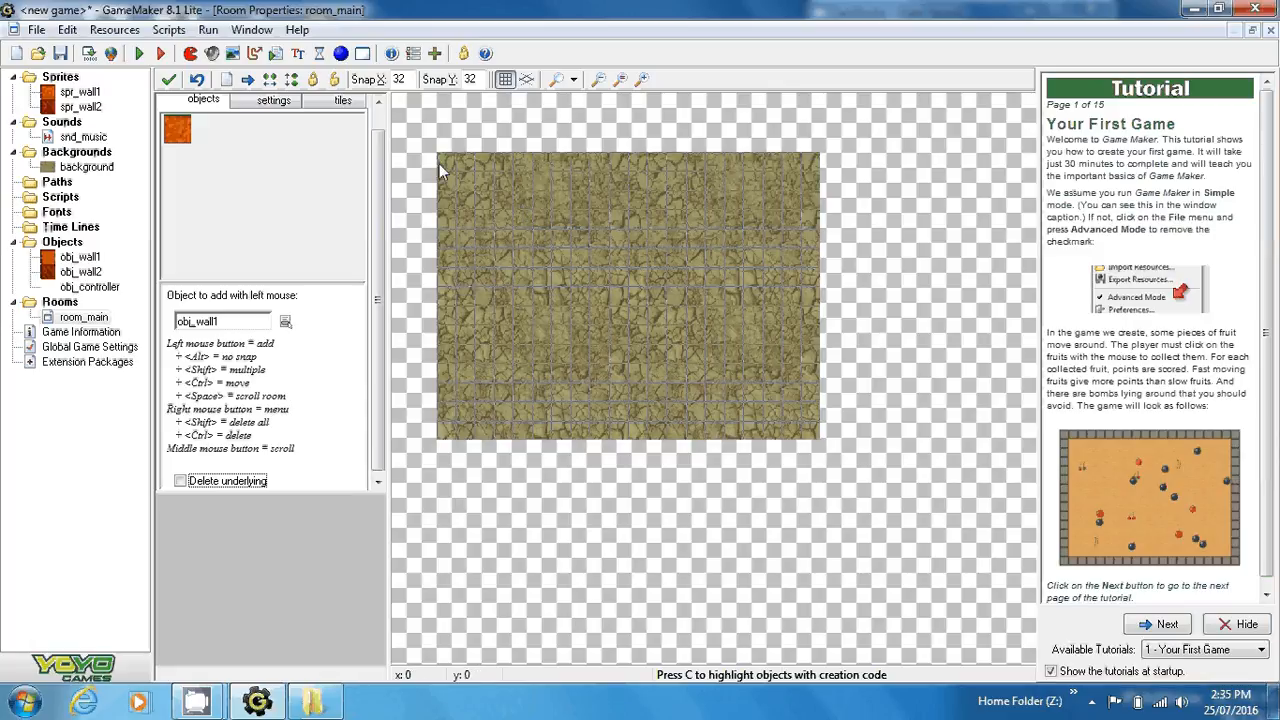
{"action": "left_click", "coordinate": [441, 162]}
{"action": "left_click", "coordinate": [460, 160]}
{"action": "left_click", "coordinate": [483, 161]}
{"action": "left_click", "coordinate": [502, 161]}
{"action": "left_click", "coordinate": [520, 162]}
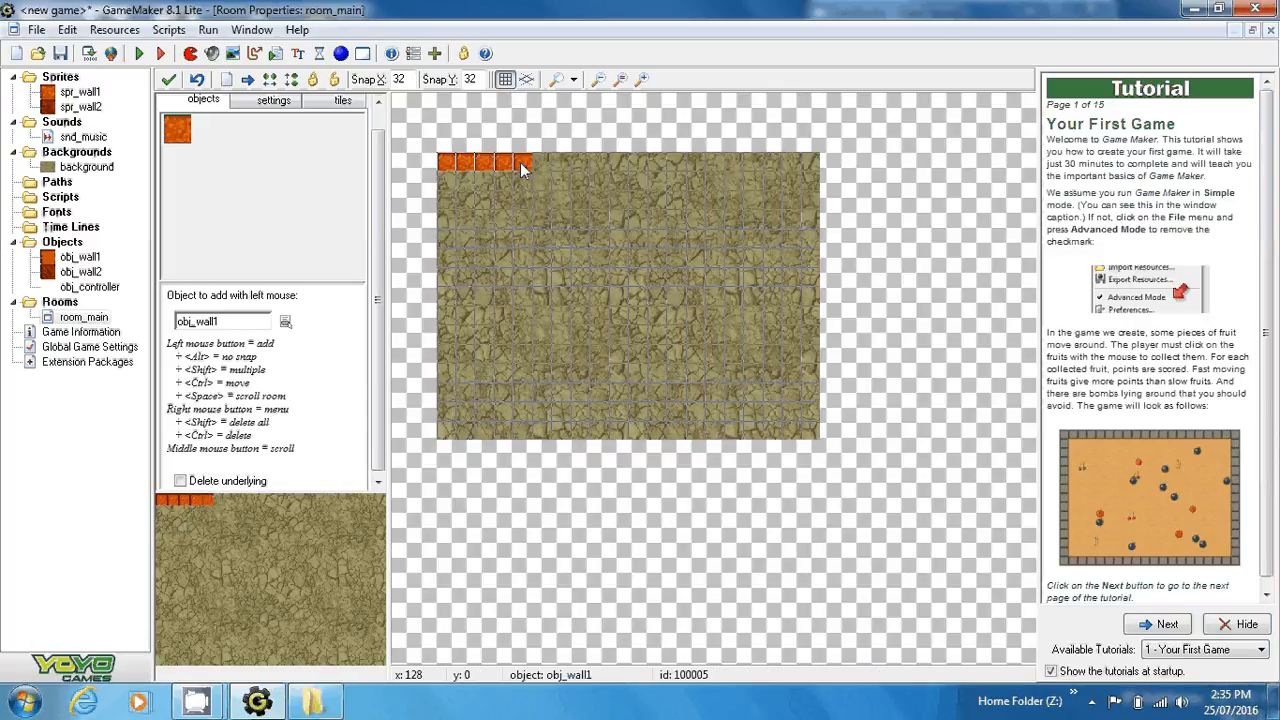
{"action": "left_click", "coordinate": [542, 160]}
{"action": "mouse_move", "coordinate": [560, 159]}
{"action": "left_mouse_down", "text": "shift"}
{"action": "mouse_move", "coordinate": [806, 164]}
{"action": "mouse_move", "coordinate": [816, 414]}
{"action": "mouse_move", "coordinate": [786, 437]}
{"action": "mouse_move", "coordinate": [449, 436]}
{"action": "mouse_move", "coordinate": [466, 263]}
{"action": "mouse_move", "coordinate": [450, 263]}
{"action": "mouse_move", "coordinate": [447, 192]}
{"action": "mouse_move", "coordinate": [452, 242]}
{"action": "left_mouse_up", "text": "shift"}
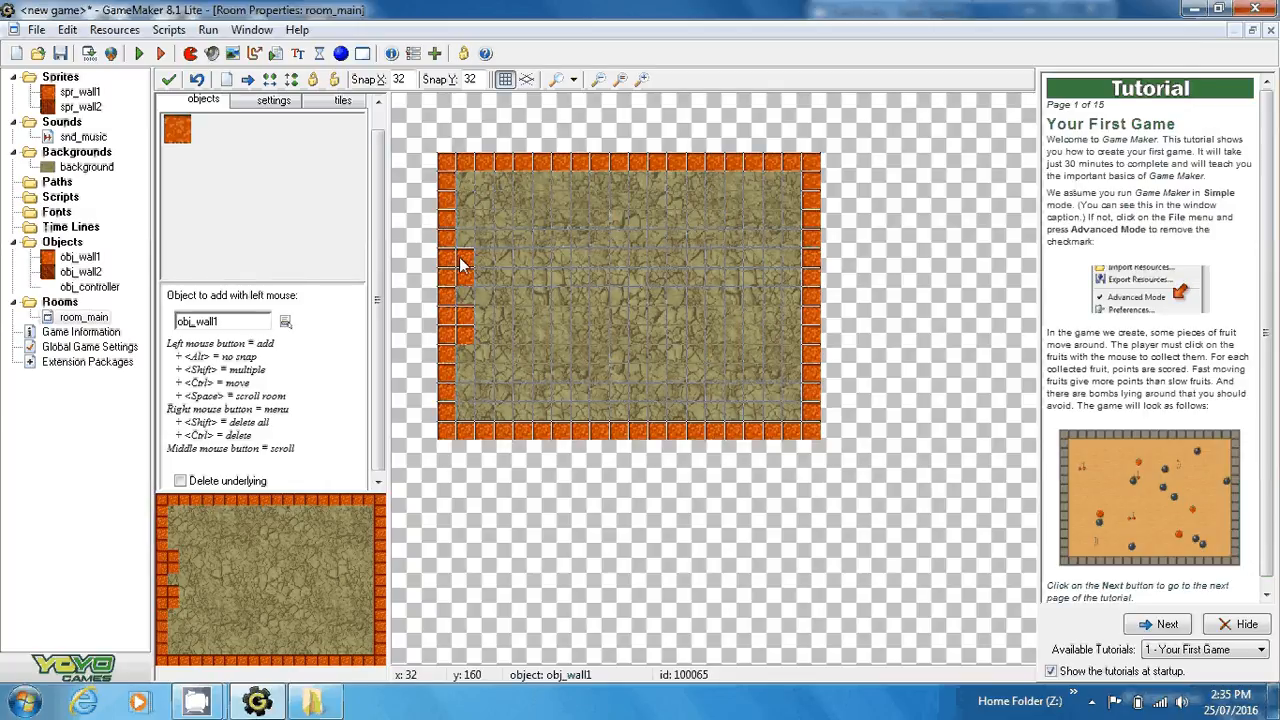
- Delete the stray obj_wall1 blocks inside the left border and refill the border gap at x 0, y 288
{"action": "right_click", "coordinate": [462, 264]}
{"action": "left_click", "coordinate": [484, 270]}
{"action": "right_click", "coordinate": [464, 278]}
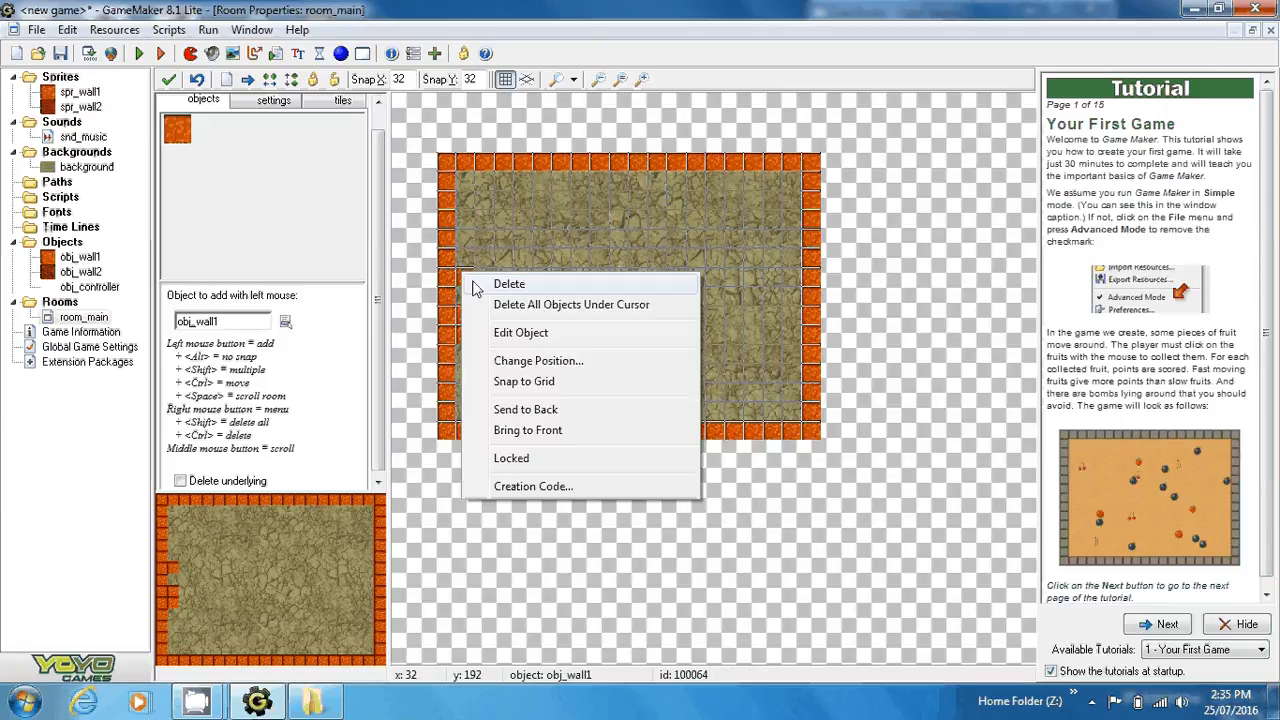
{"action": "left_click", "coordinate": [476, 288]}
{"action": "right_click", "coordinate": [478, 318]}
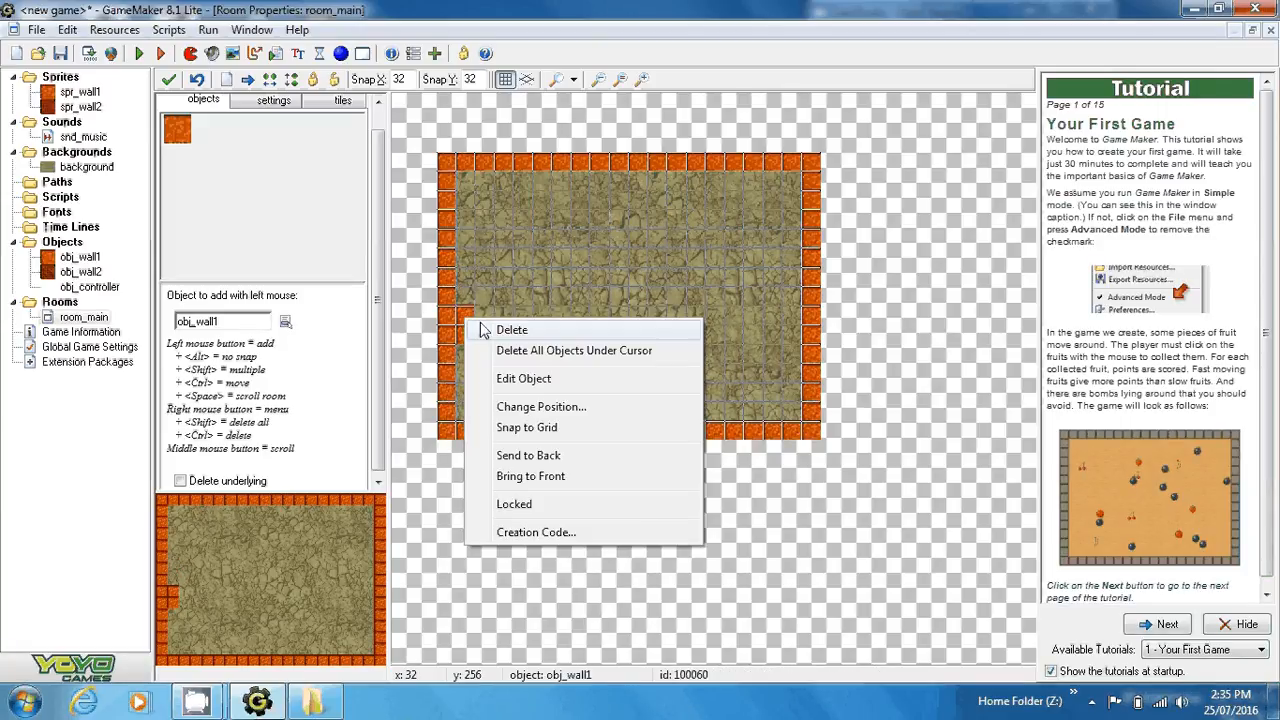
{"action": "left_click", "coordinate": [482, 328]}
{"action": "right_click", "coordinate": [457, 337]}
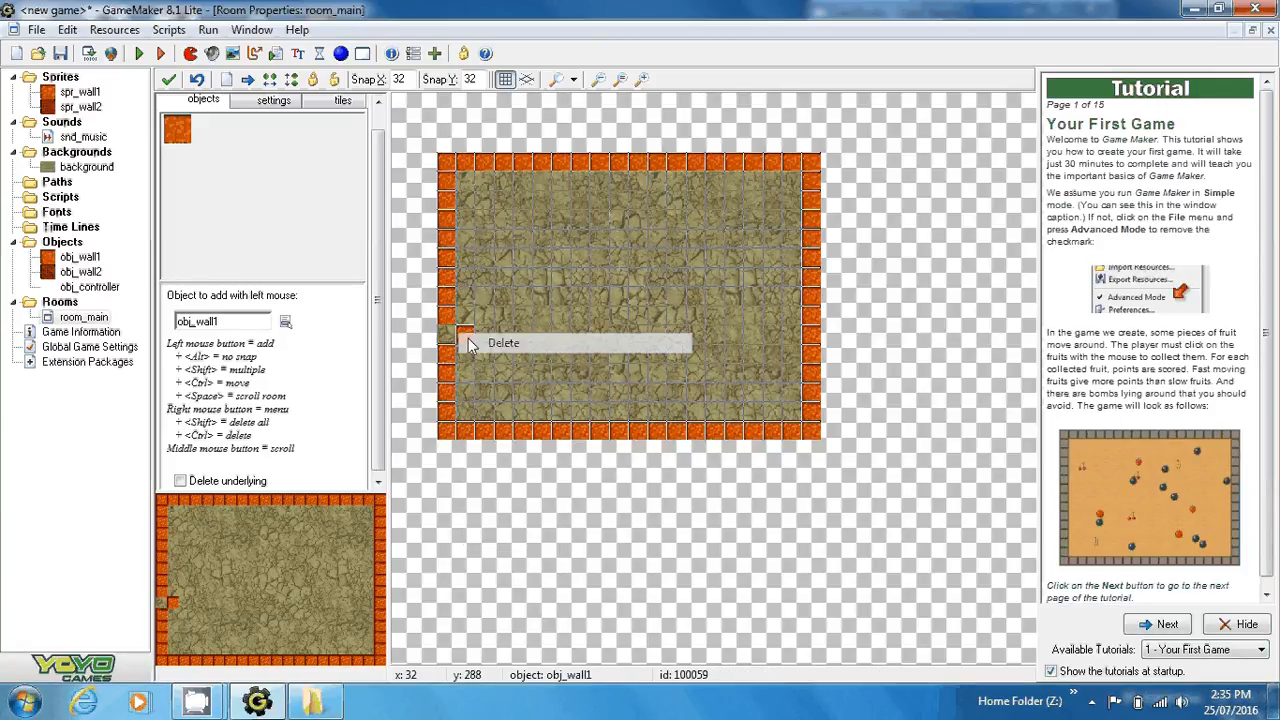
{"action": "left_click", "coordinate": [482, 343]}
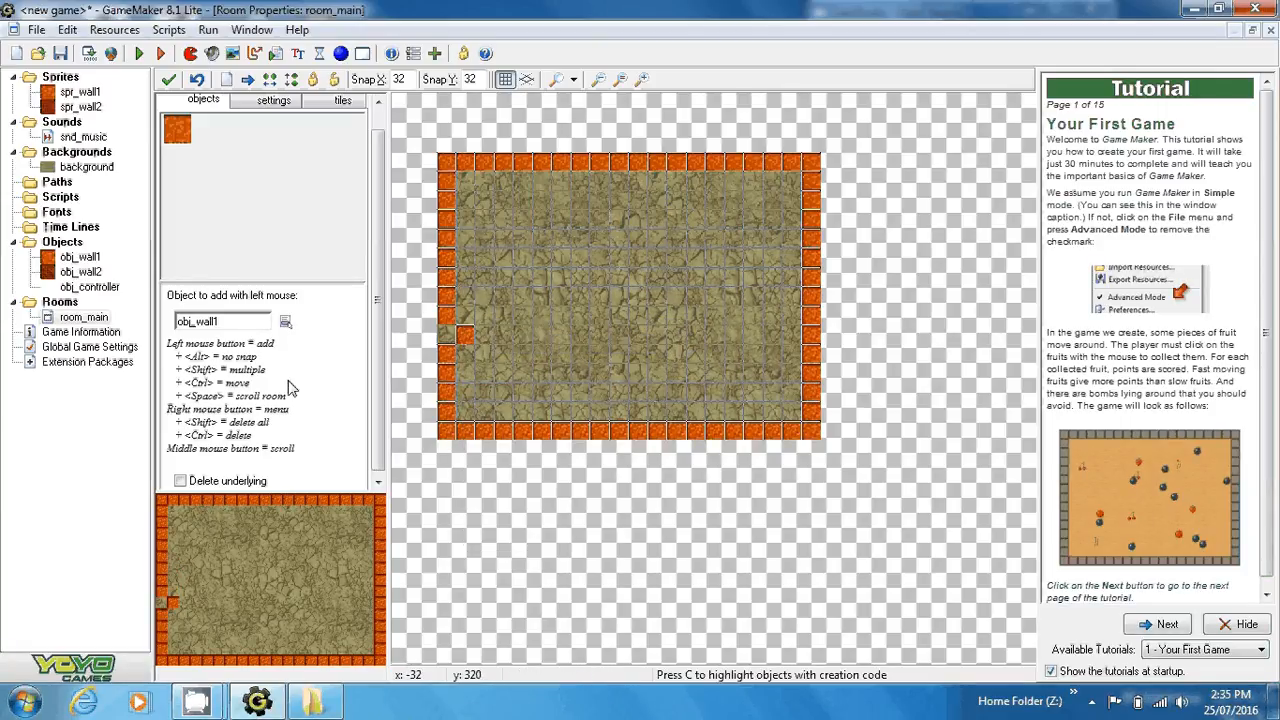
{"action": "right_click", "coordinate": [459, 335]}
{"action": "left_click", "coordinate": [478, 344]}
{"action": "left_click", "coordinate": [446, 338]}
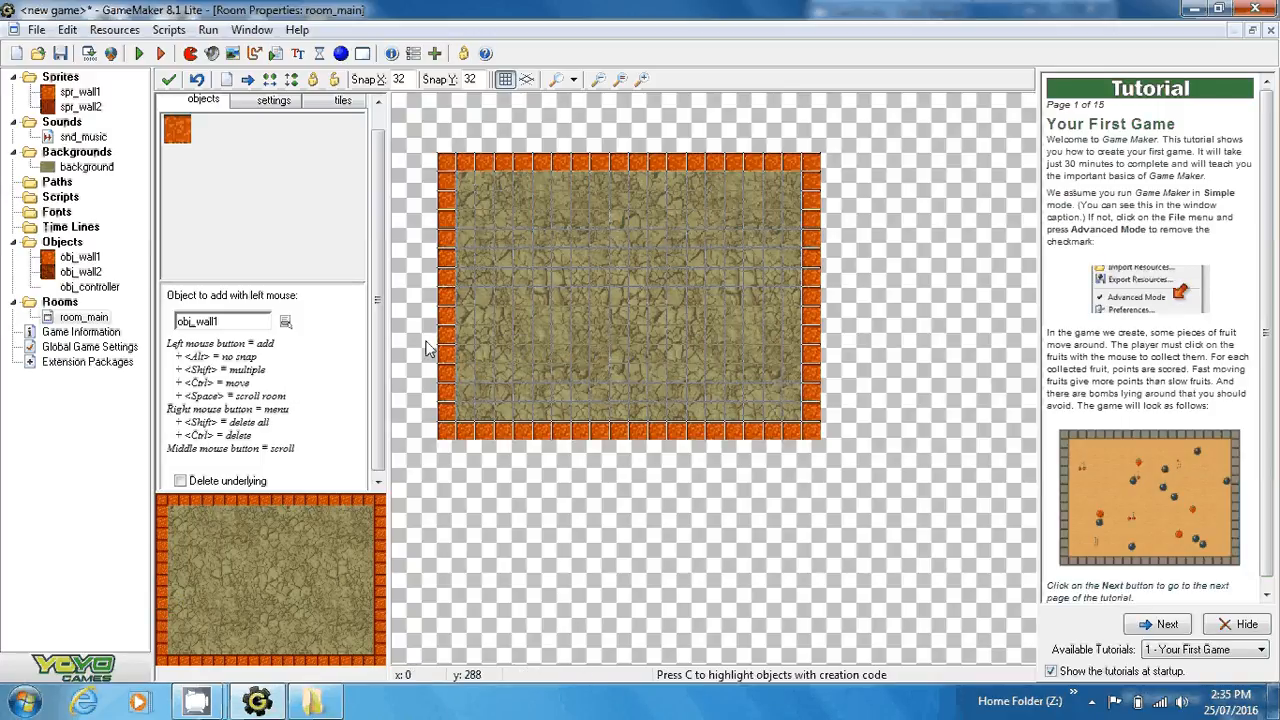
- Build a bracket of obj_wall2 blocks opening toward the left border, spanning x 96–128 and y 160–256
{"action": "left_click", "coordinate": [285, 322]}
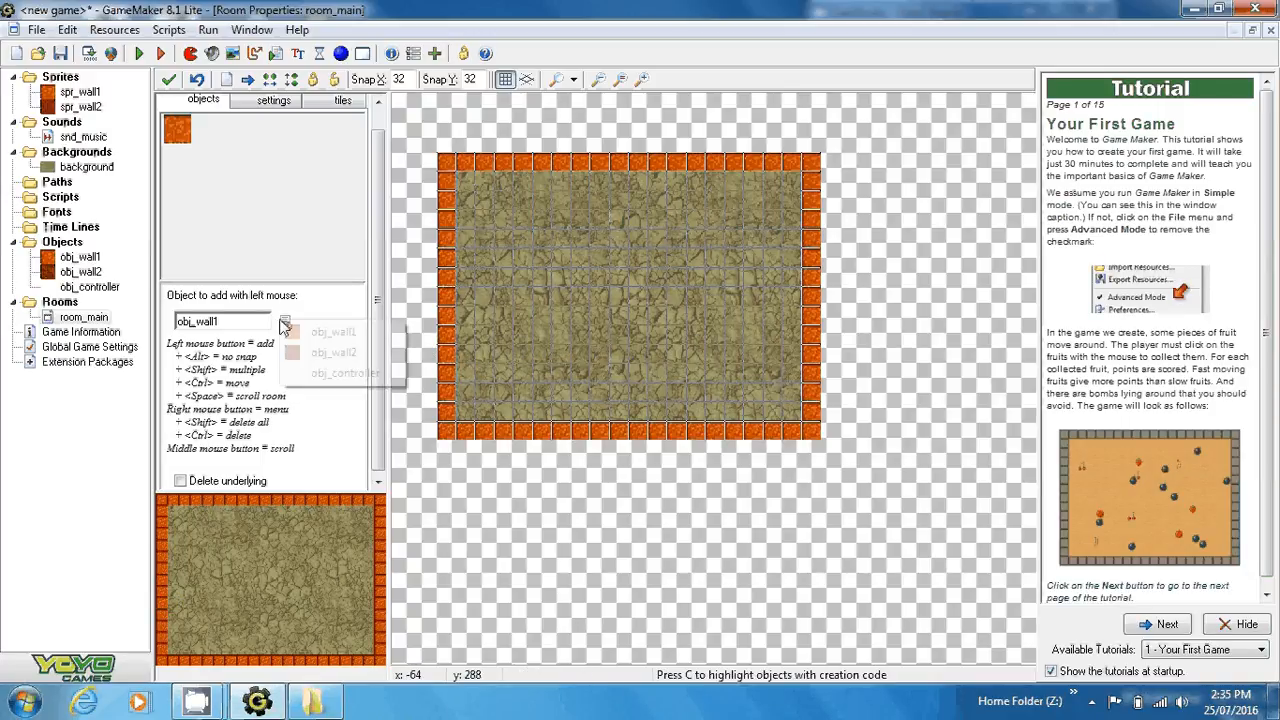
{"action": "left_click", "coordinate": [322, 354]}
{"action": "left_click", "coordinate": [521, 262]}
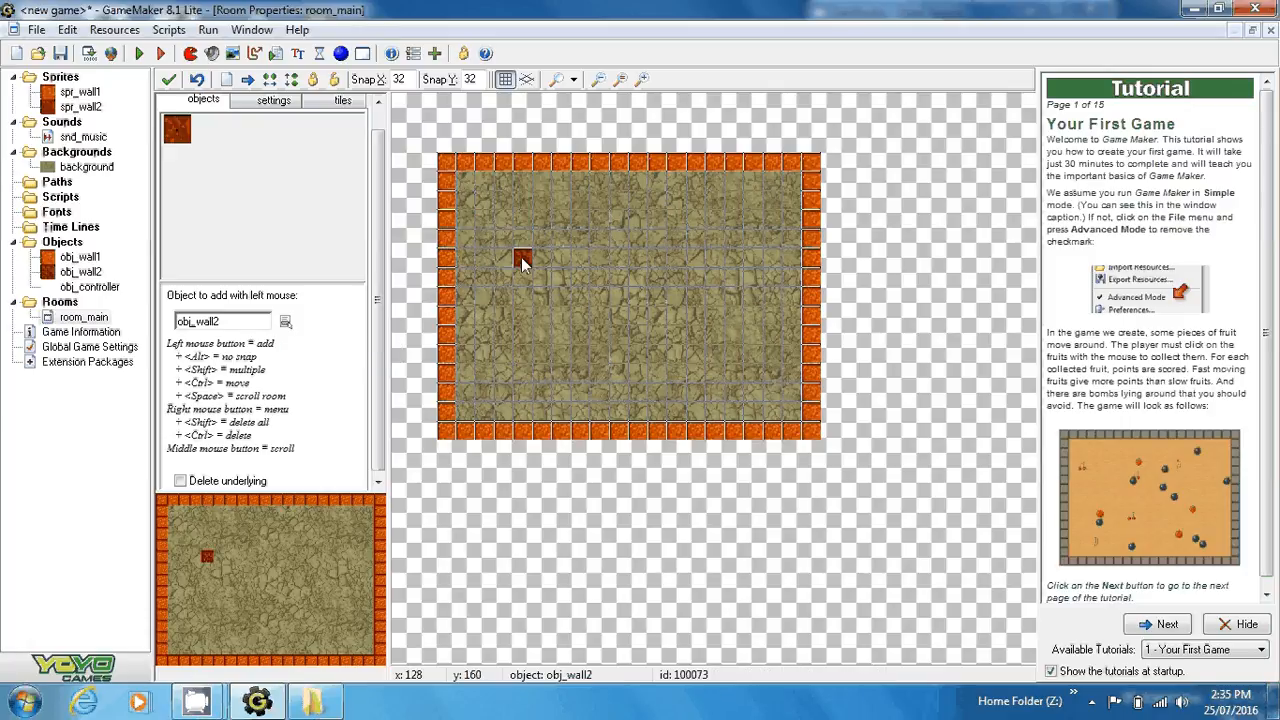
{"action": "left_click", "coordinate": [505, 264]}
{"action": "mouse_move", "coordinate": [509, 268]}
{"action": "left_mouse_down", "text": "shift"}
{"action": "mouse_move", "coordinate": [524, 299]}
{"action": "mouse_move", "coordinate": [515, 320]}
{"action": "left_mouse_up", "text": "shift"}
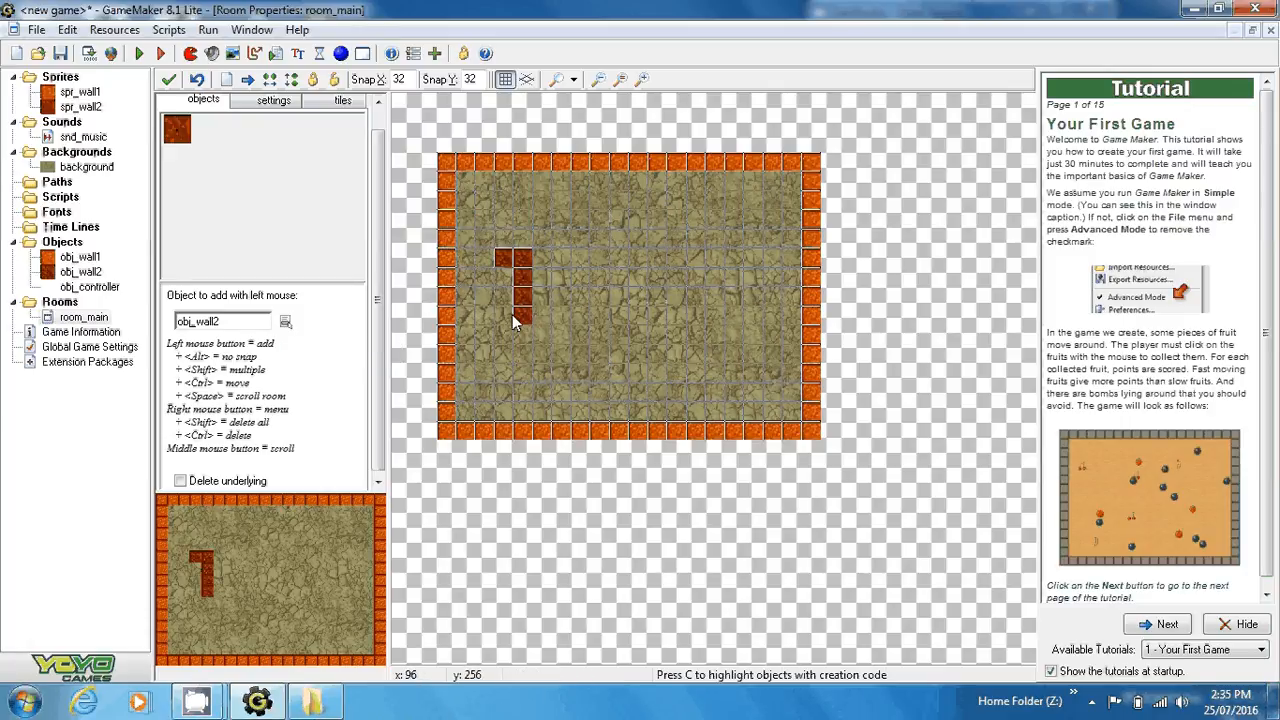
{"action": "left_click", "coordinate": [509, 316]}
- Build a mirrored obj_wall2 bracket near the right border, opening right, with its upright side at x 480
{"action": "left_click", "coordinate": [752, 260]}
{"action": "left_click", "coordinate": [732, 259]}
{"action": "left_click", "coordinate": [734, 278]}
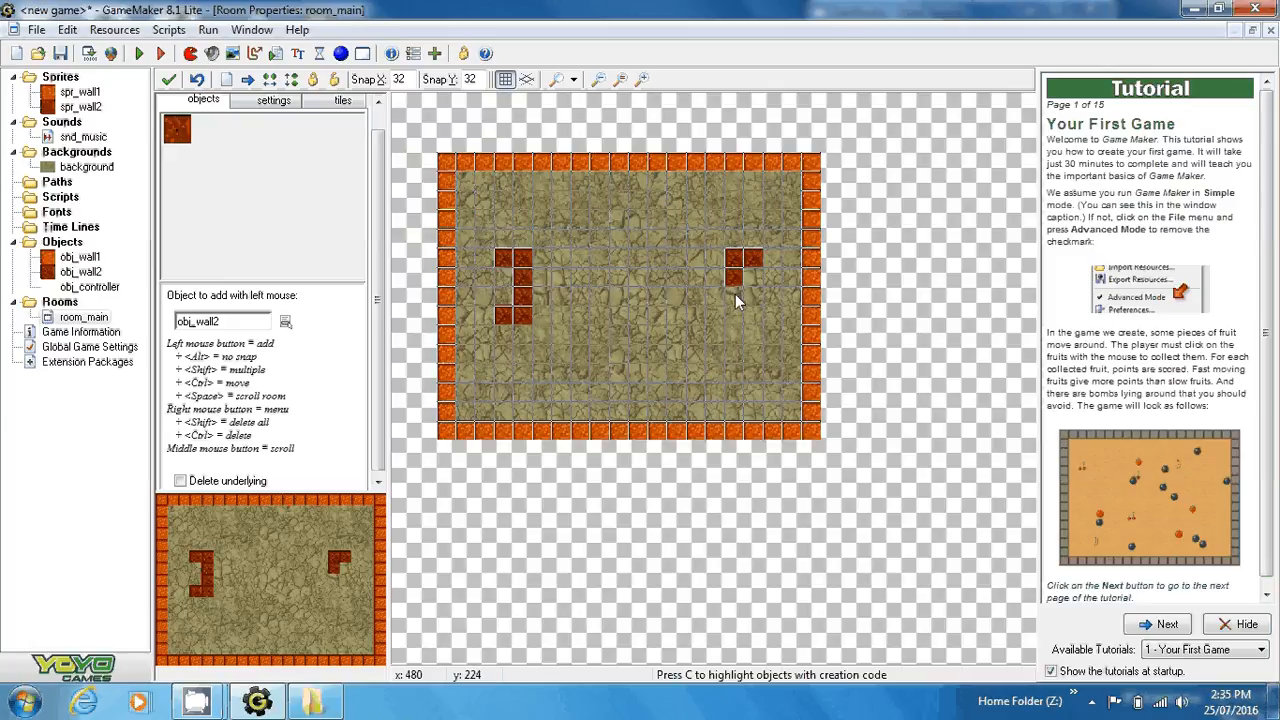
{"action": "left_click", "coordinate": [735, 294]}
{"action": "left_click", "coordinate": [739, 317]}
{"action": "left_click", "coordinate": [755, 316]}
- Place obj_wall2 blocks at x 320: one near the top, two in the middle and two near the bottom
{"action": "scroll", "coordinate": [771, 259], "scroll_direction": "up", "scroll_amount": 1}
{"action": "scroll", "coordinate": [887, 291], "scroll_direction": "up", "scroll_amount": 1}
{"action": "scroll", "coordinate": [887, 291], "scroll_direction": "up", "scroll_amount": 1}
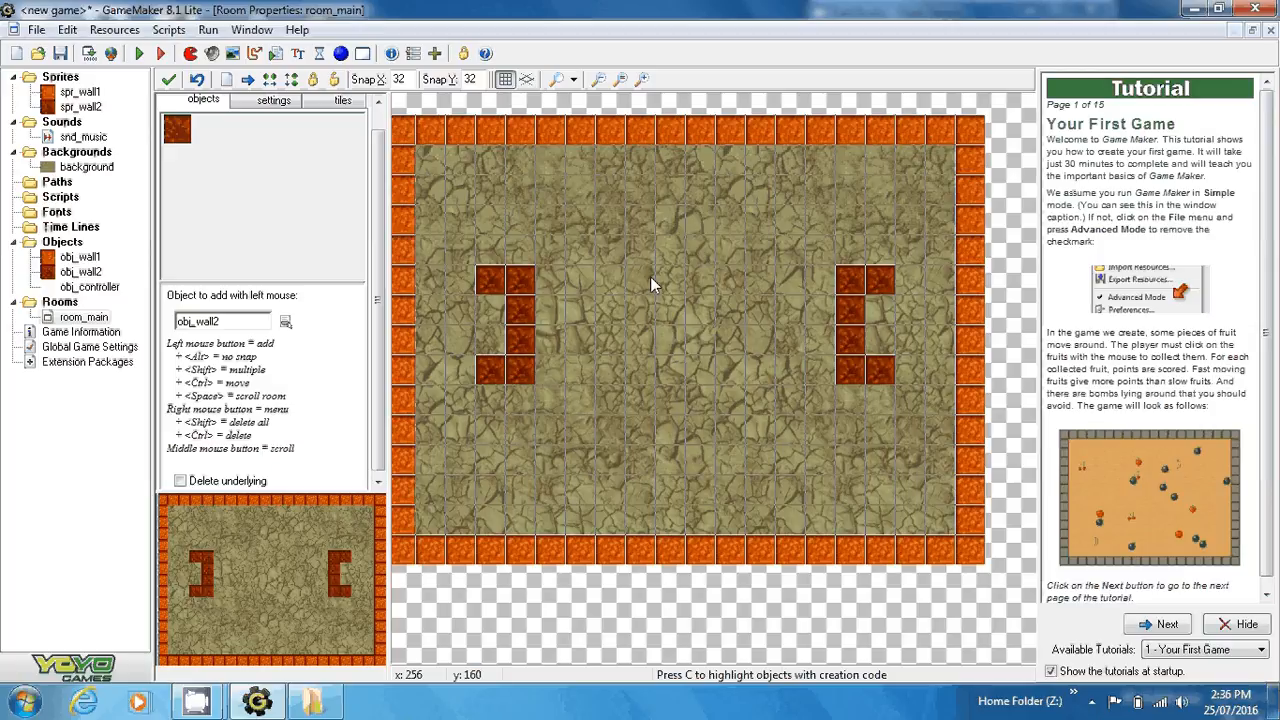
{"action": "middle_click_drag", "start_coordinate": [650, 276], "coordinate": [556, 318]}
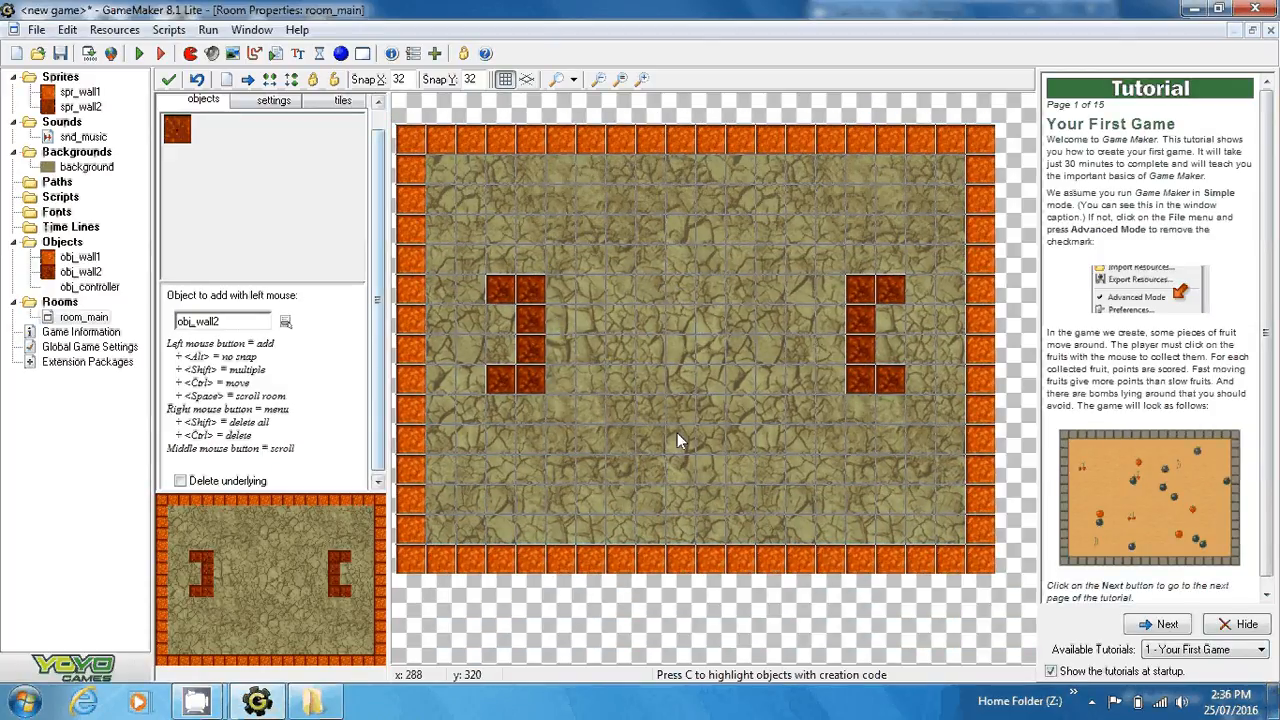
{"action": "left_click", "coordinate": [710, 347]}
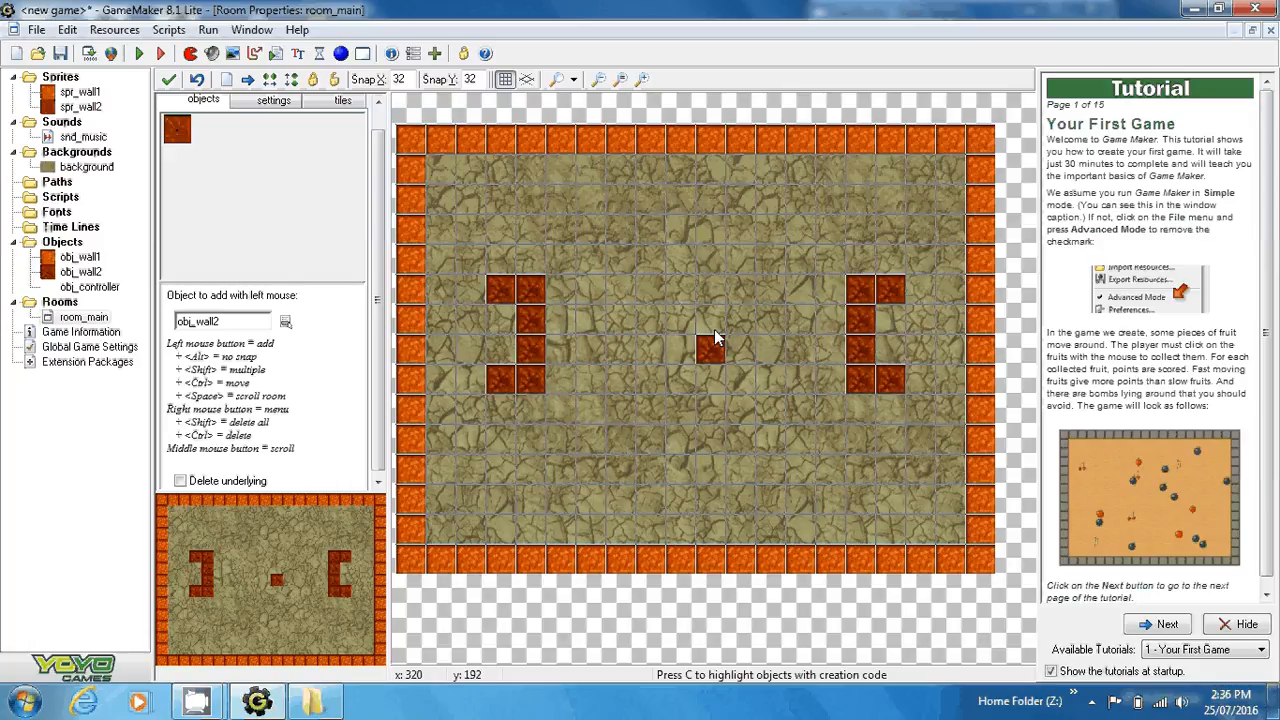
{"action": "left_click", "coordinate": [712, 319]}
{"action": "left_click", "coordinate": [712, 244]}
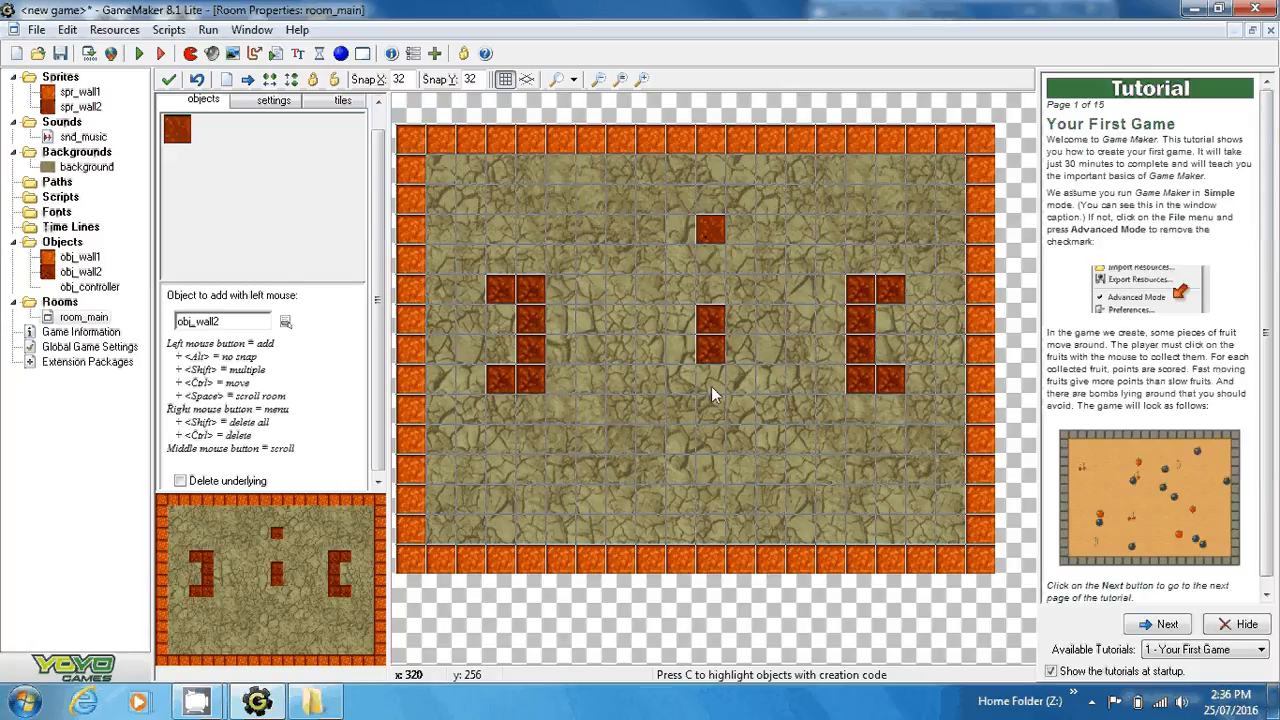
{"action": "left_click", "coordinate": [710, 440]}
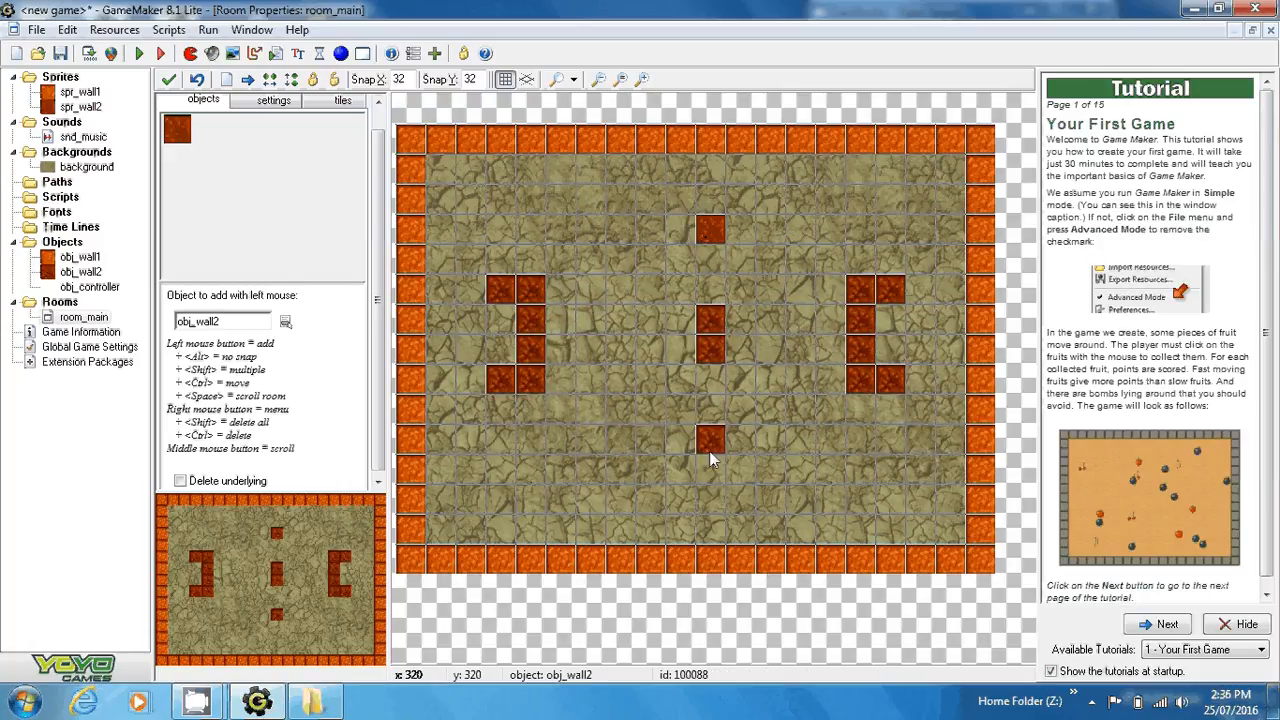
{"action": "left_click", "coordinate": [709, 462]}
- Stack two obj_wall2 blocks in the lower left area, level with the central column's lower pair, and save room_main
{"action": "left_click", "coordinate": [592, 462]}
{"action": "left_click", "coordinate": [592, 449]}
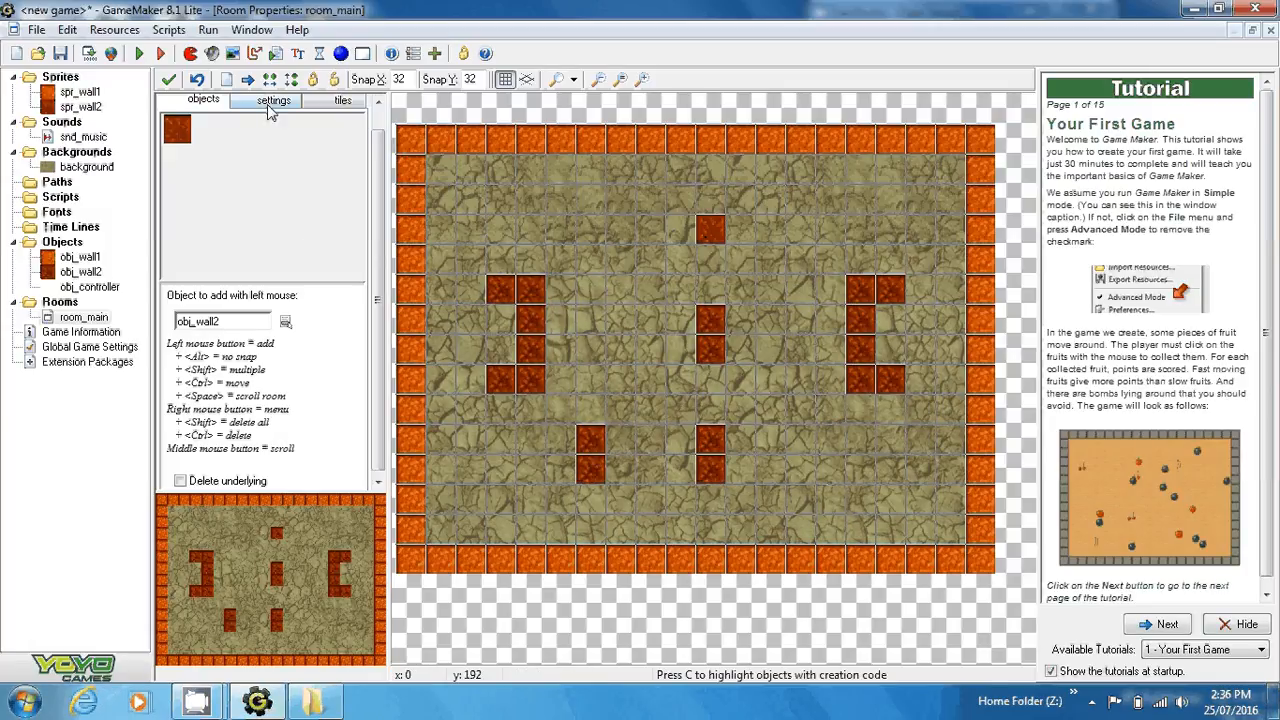
{"action": "left_click", "coordinate": [169, 80]}
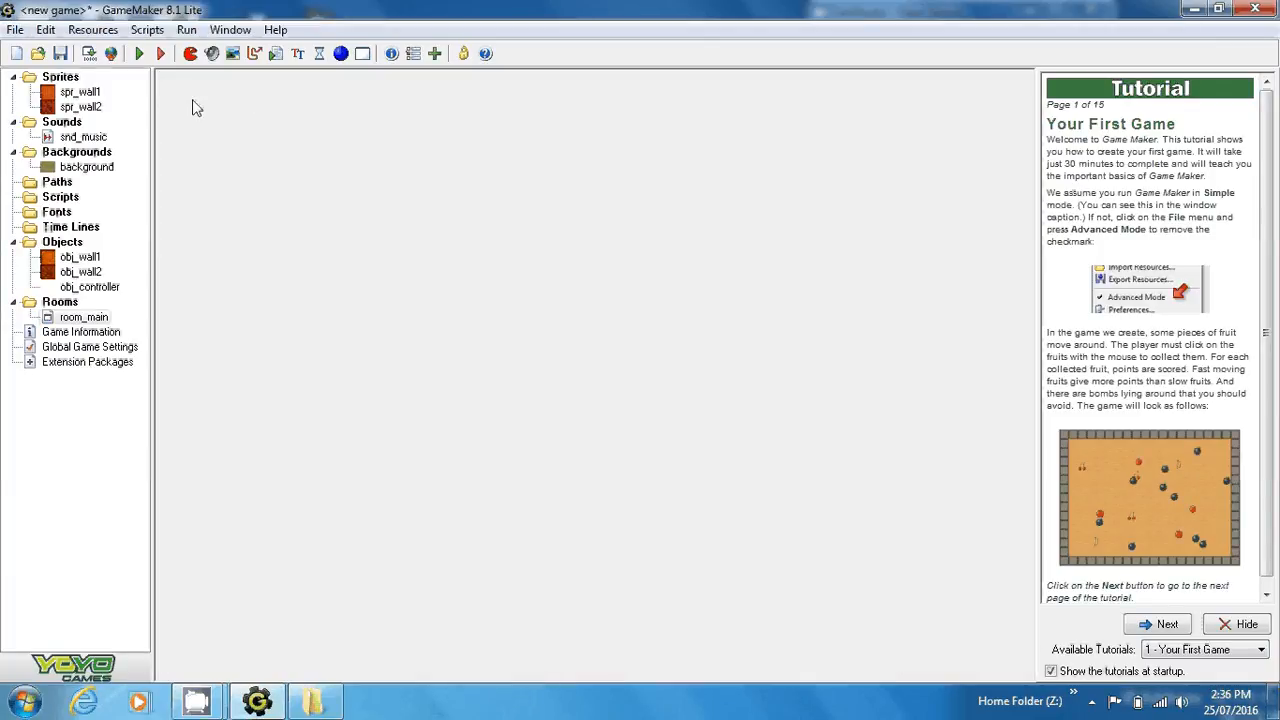
- Reopen room_main, place obj_controller in the top-left corner cell at x 0, y 0, and save the room
{"action": "left_click", "coordinate": [98, 320]}
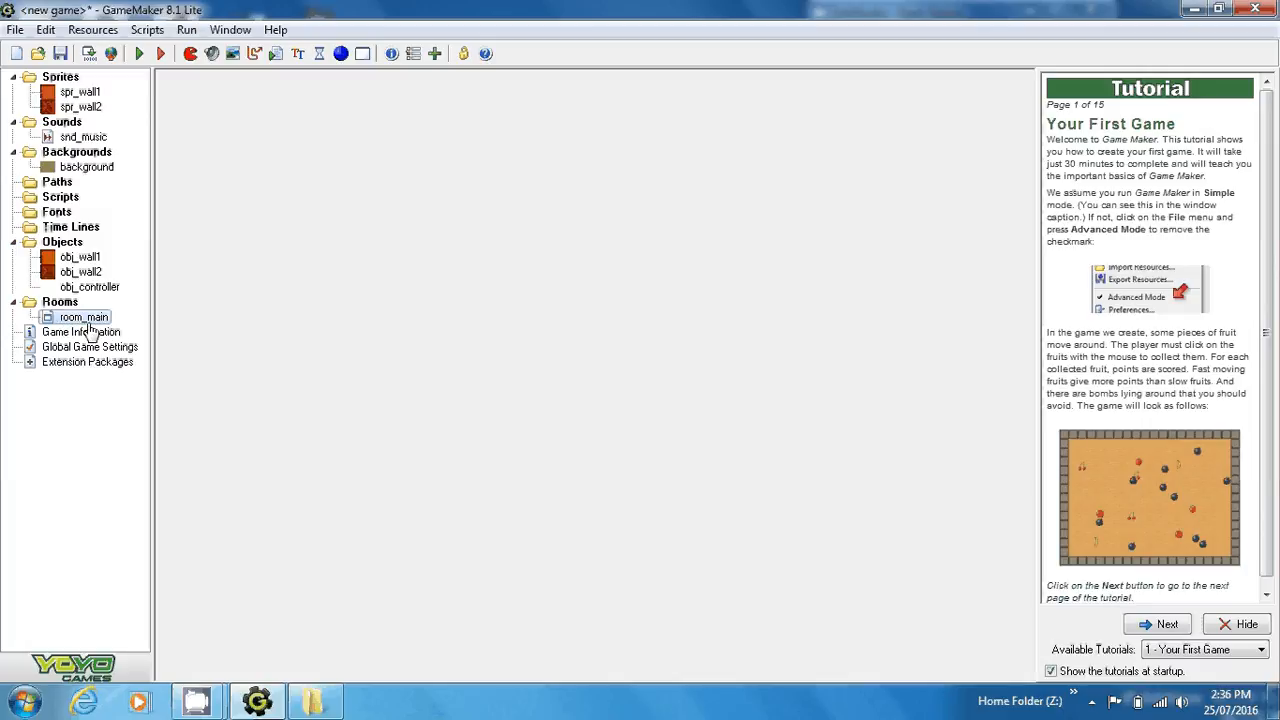
{"action": "double_click", "coordinate": [95, 322]}
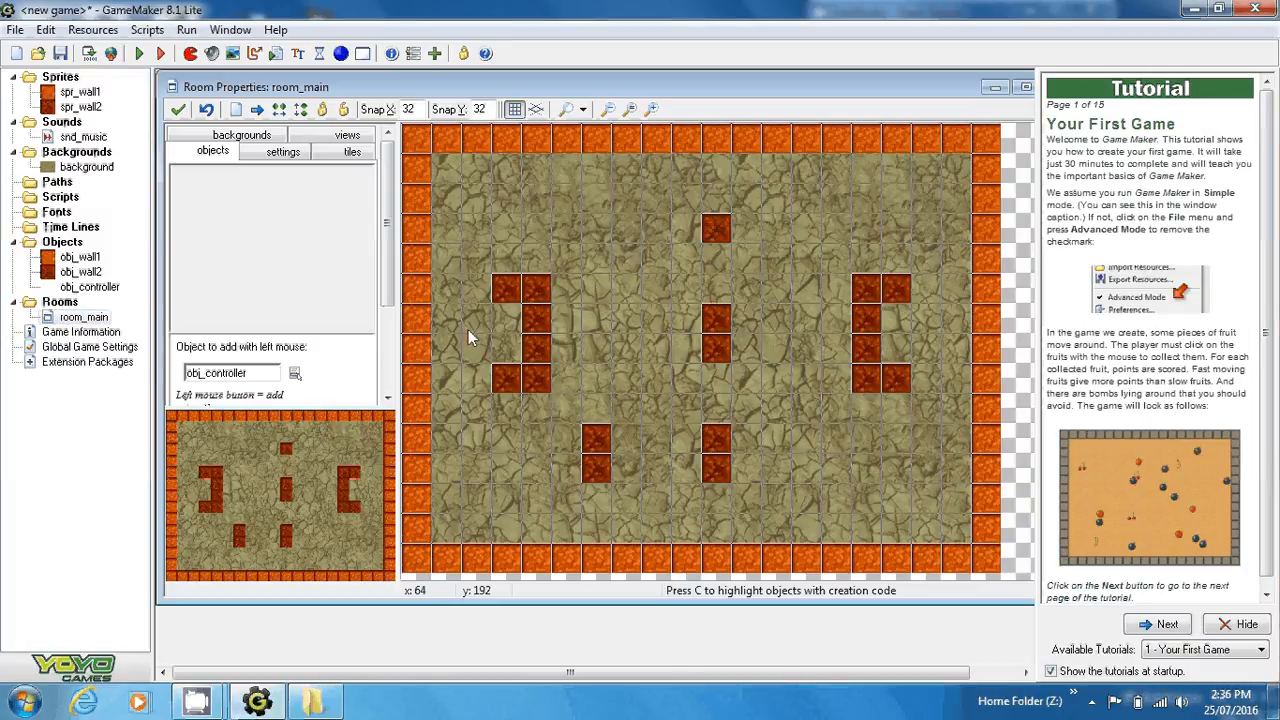
{"action": "left_click", "coordinate": [296, 372]}
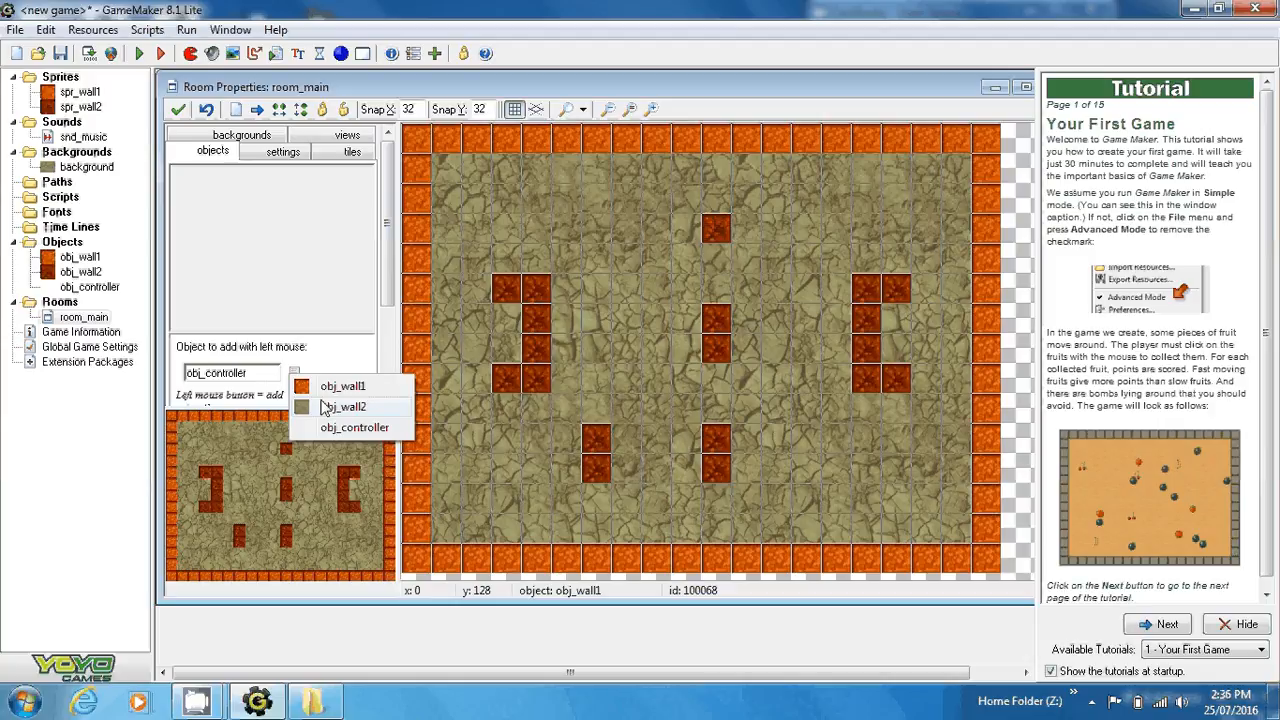
{"action": "left_click", "coordinate": [354, 427]}
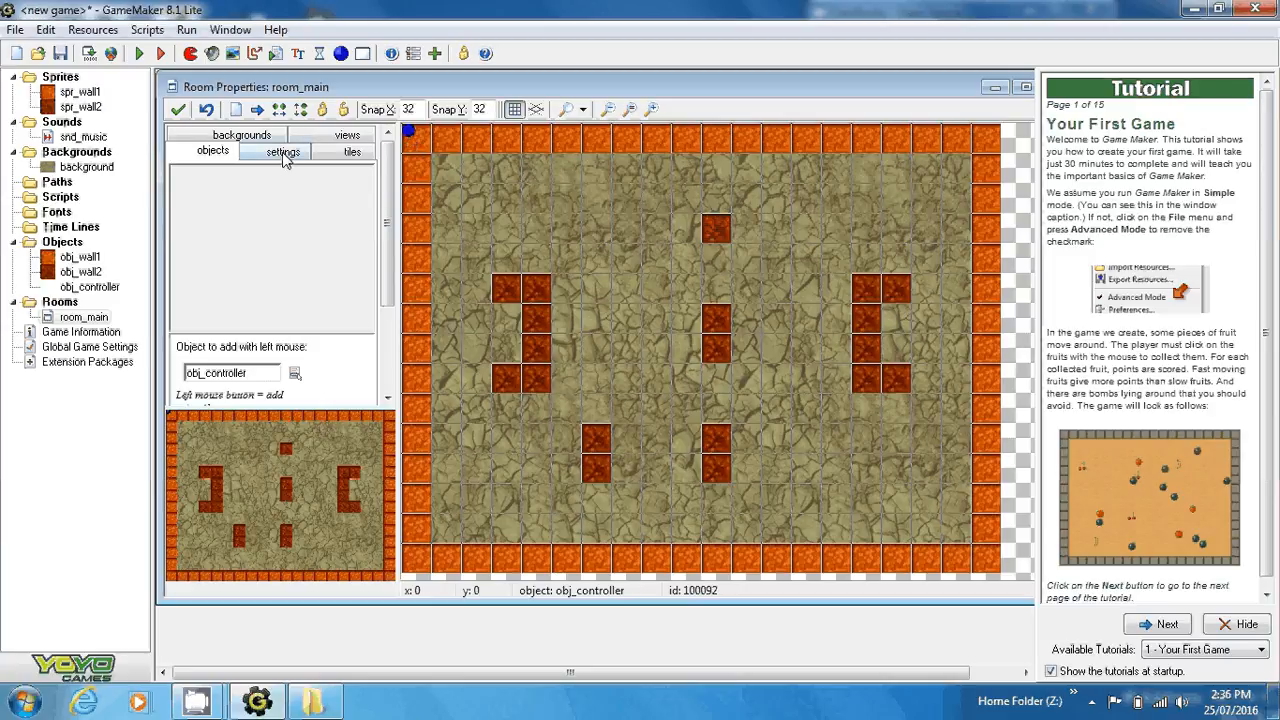
{"action": "left_click", "coordinate": [177, 112]}
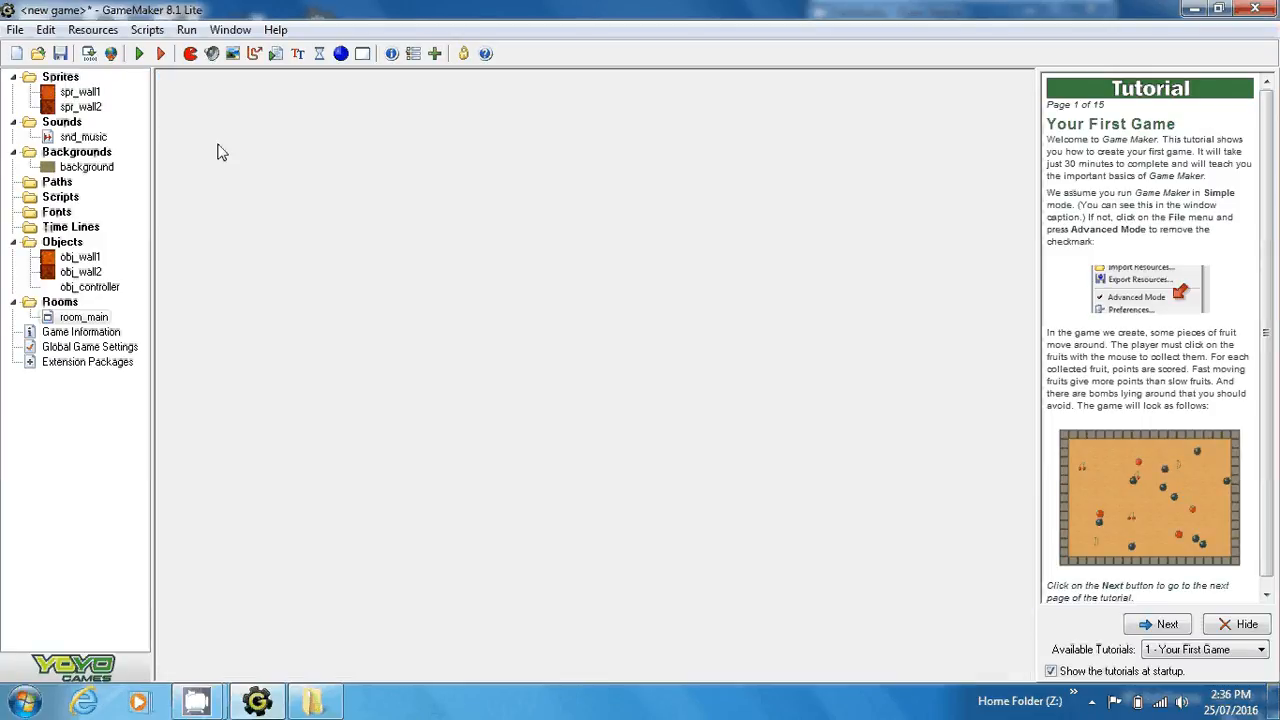